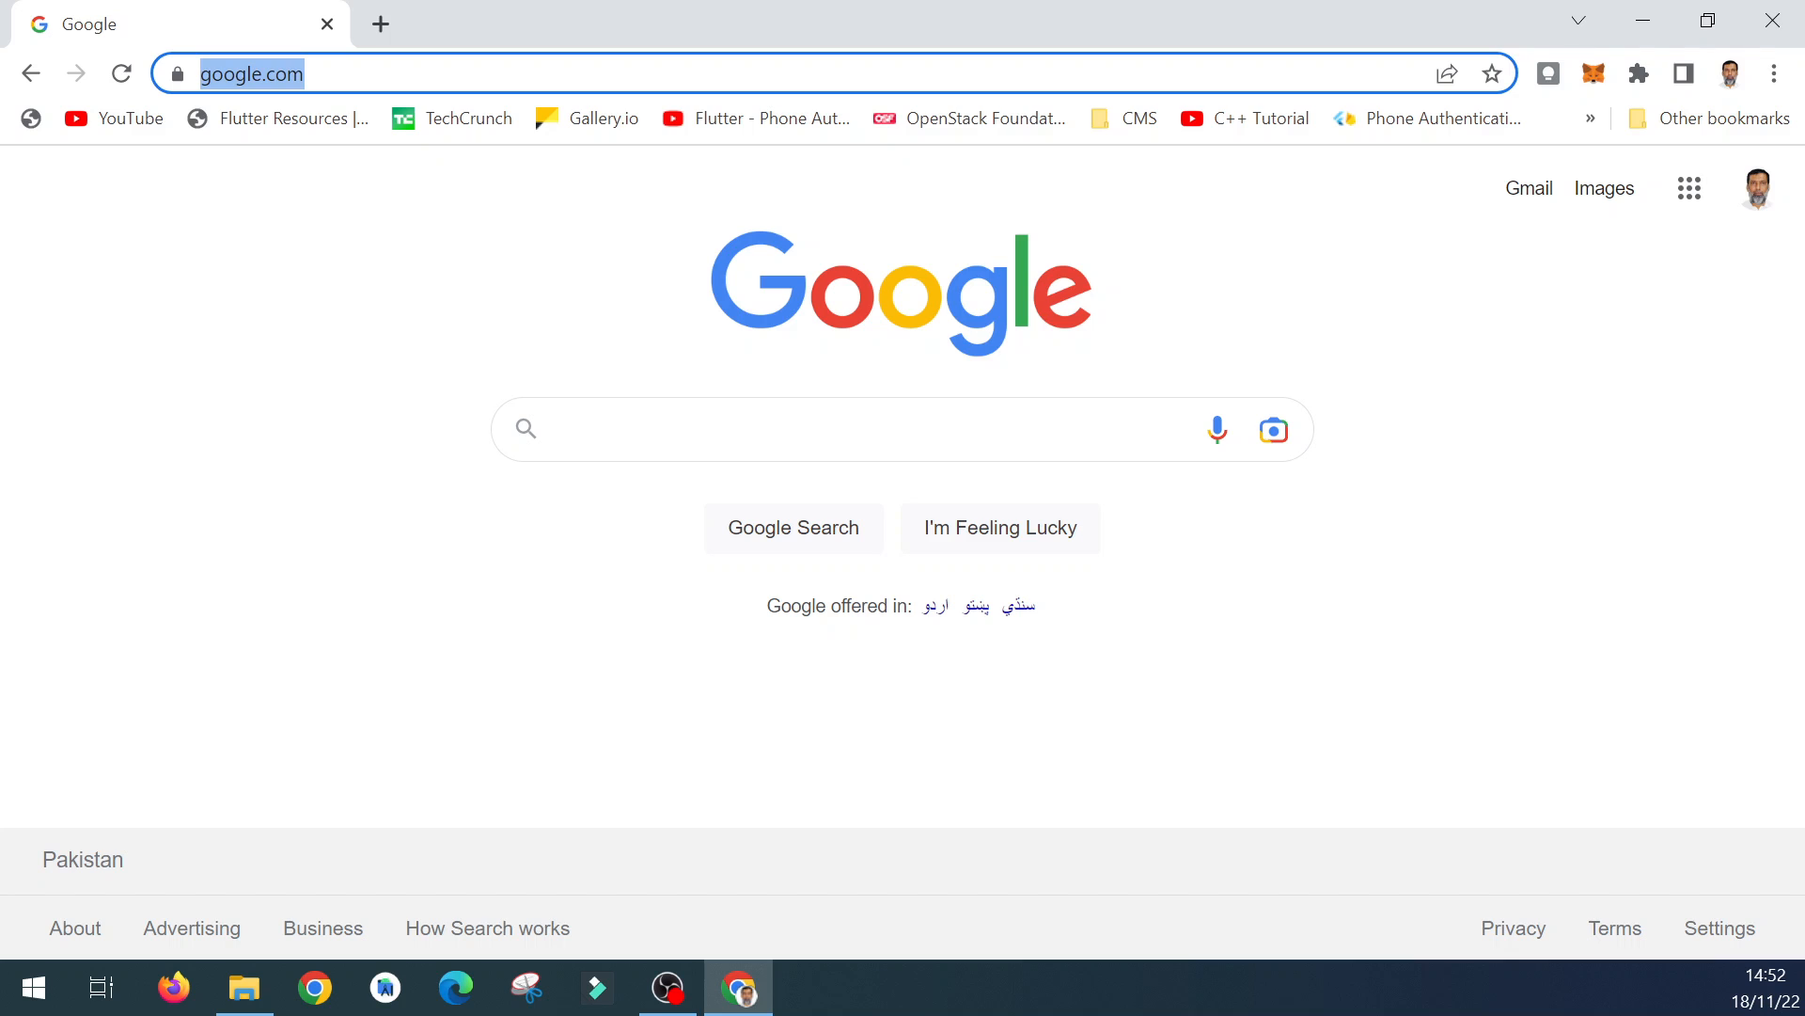
# Go to codeblocks.org and open the site's Downloads page.
pyautogui.write('codeblocks.org')
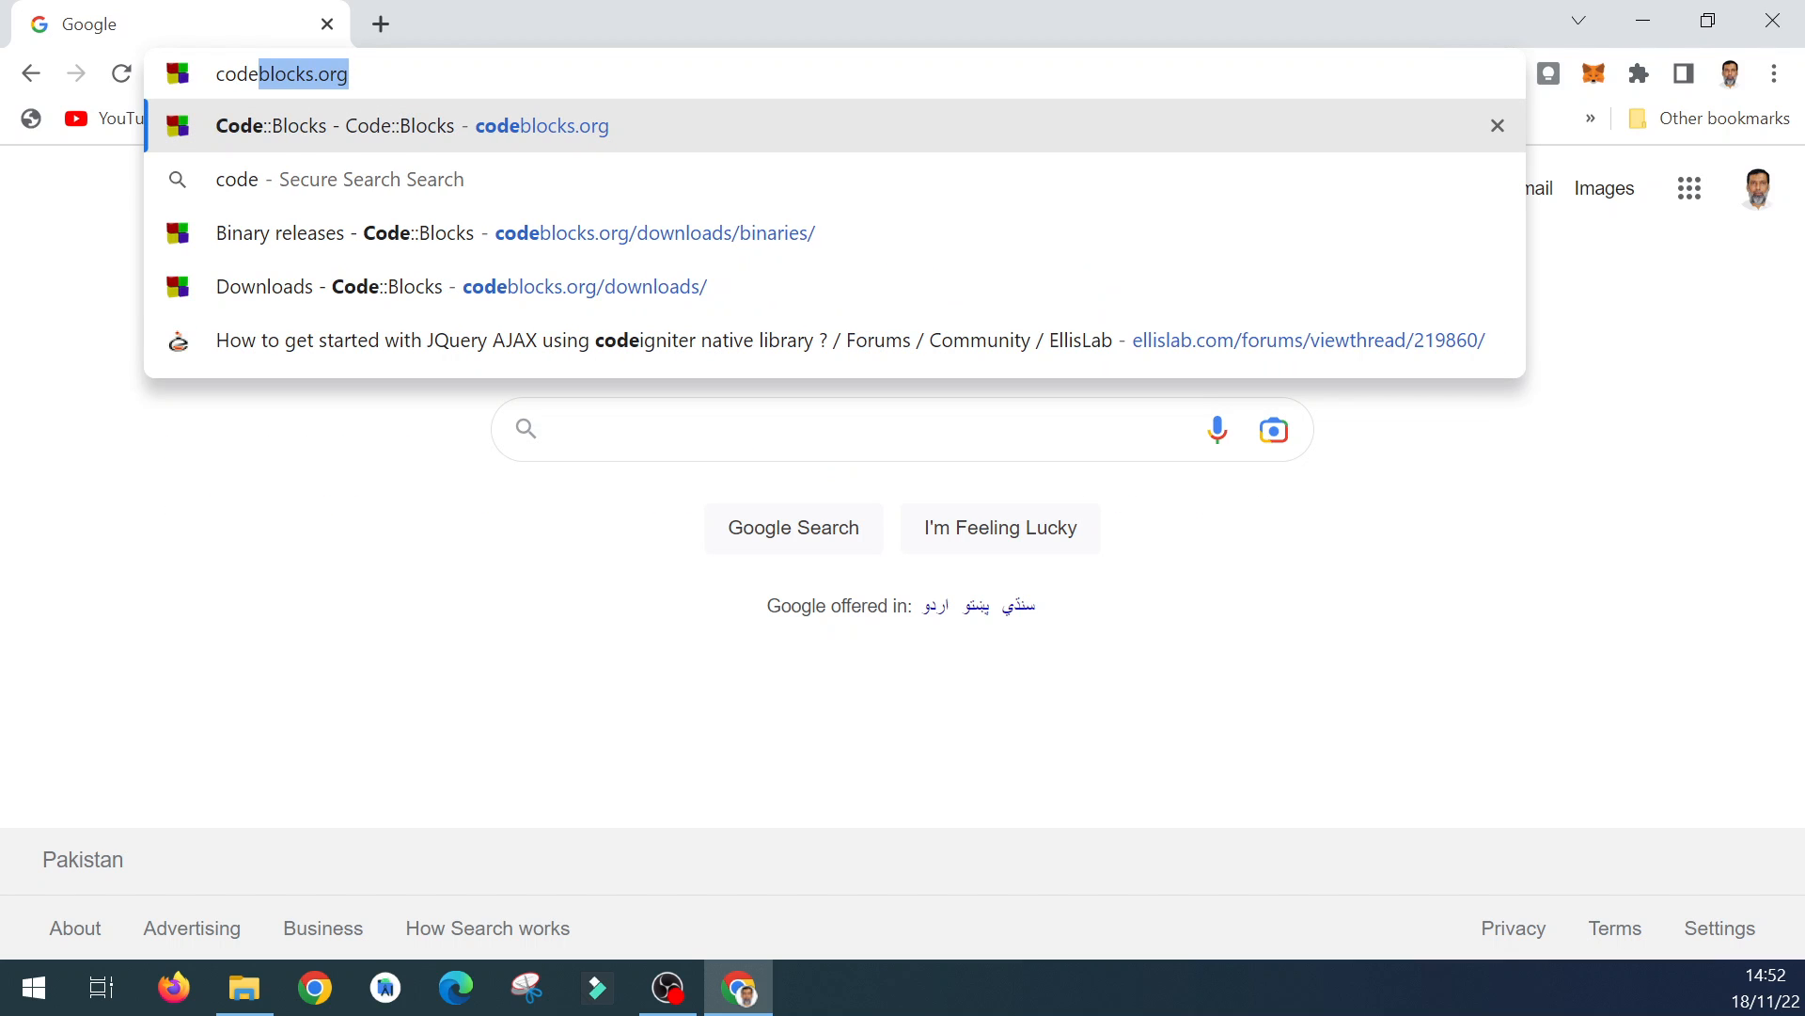
pyautogui.press('Return')
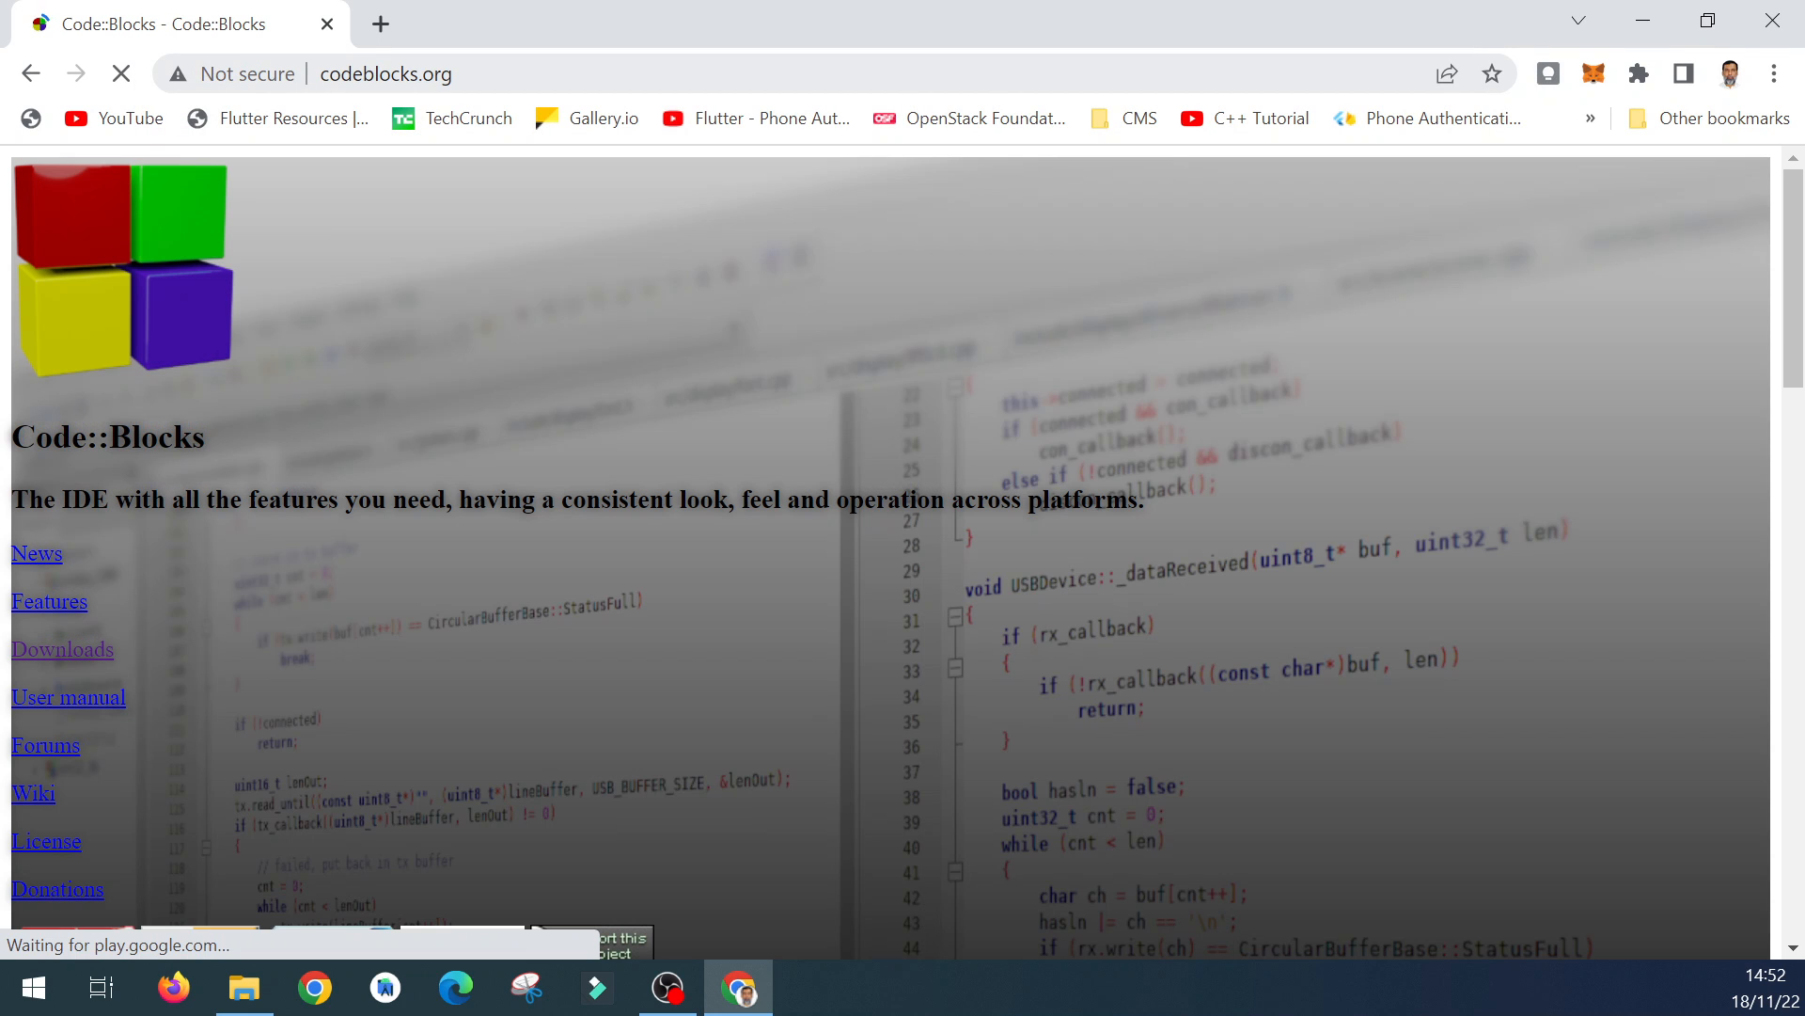
pyautogui.scroll(-2, 381, 430)
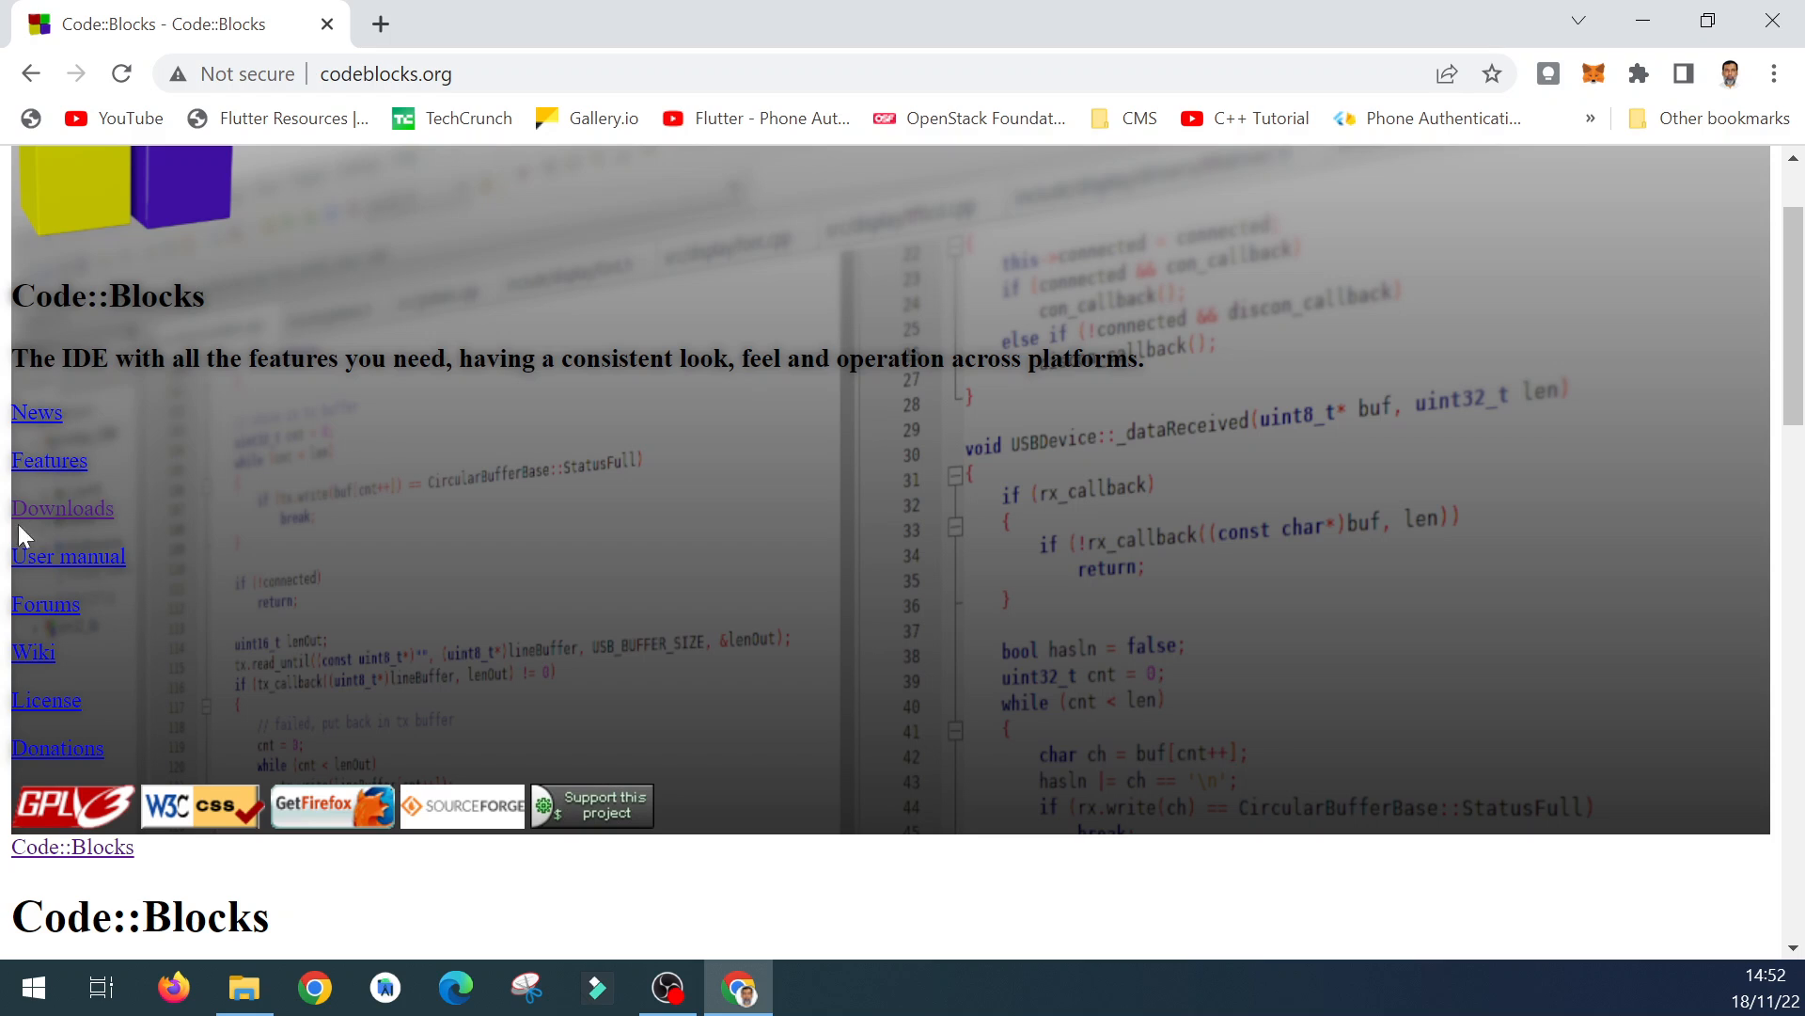
pyautogui.click(64, 513)
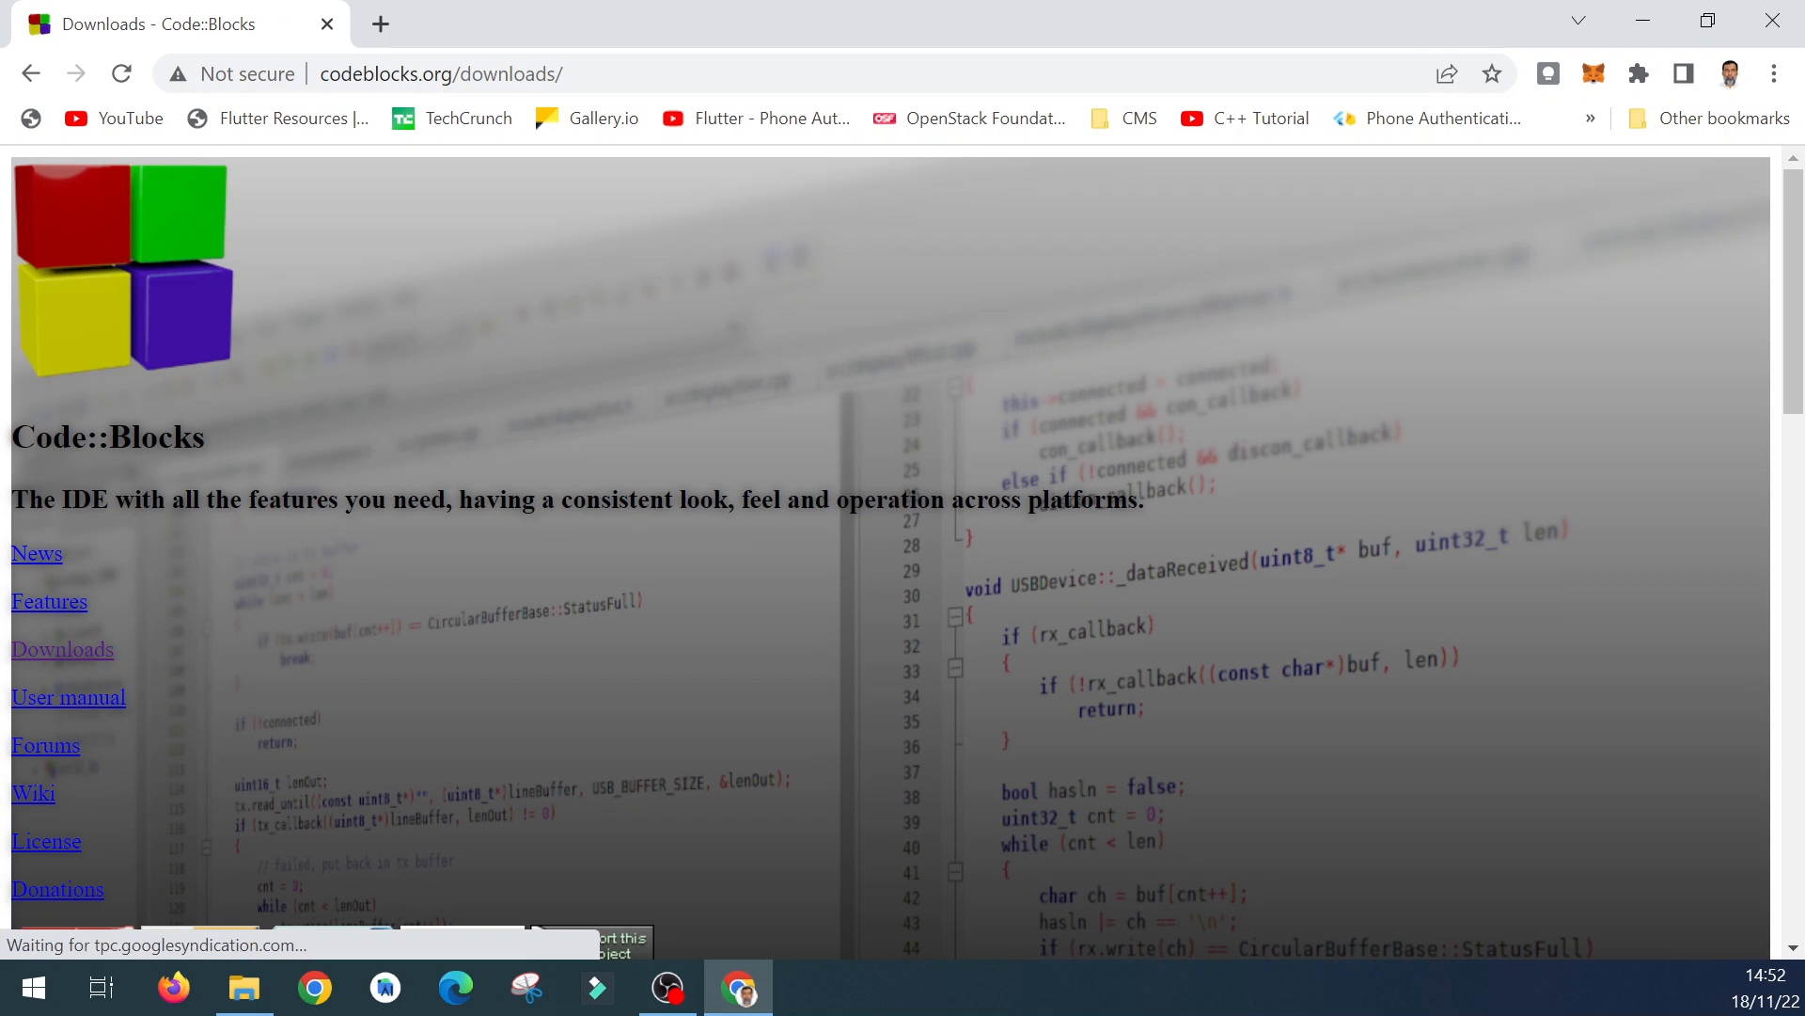
# Open the binary release downloads and go to the Windows XP / Vista / 7 / 8.x / 10 setup packages.
pyautogui.scroll(-5, 382, 583)
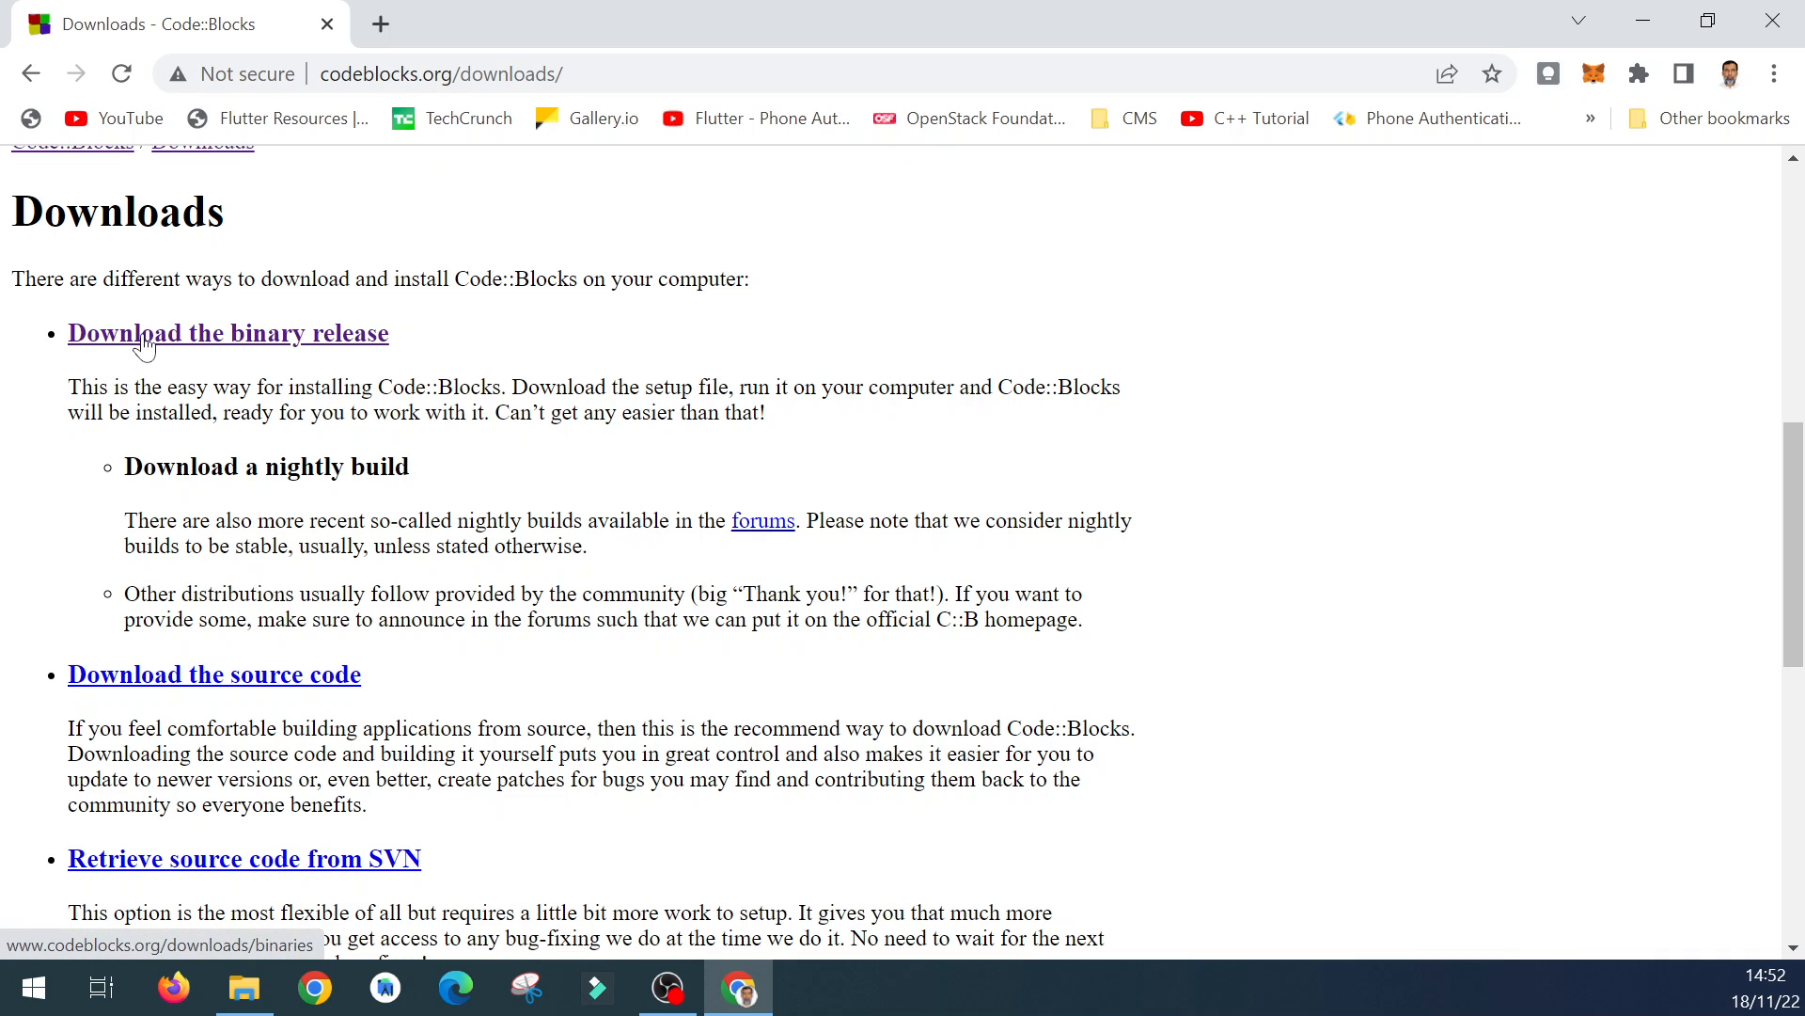
pyautogui.click(226, 340)
pyautogui.scroll(-1, 524, 523)
pyautogui.scroll(-6, 524, 525)
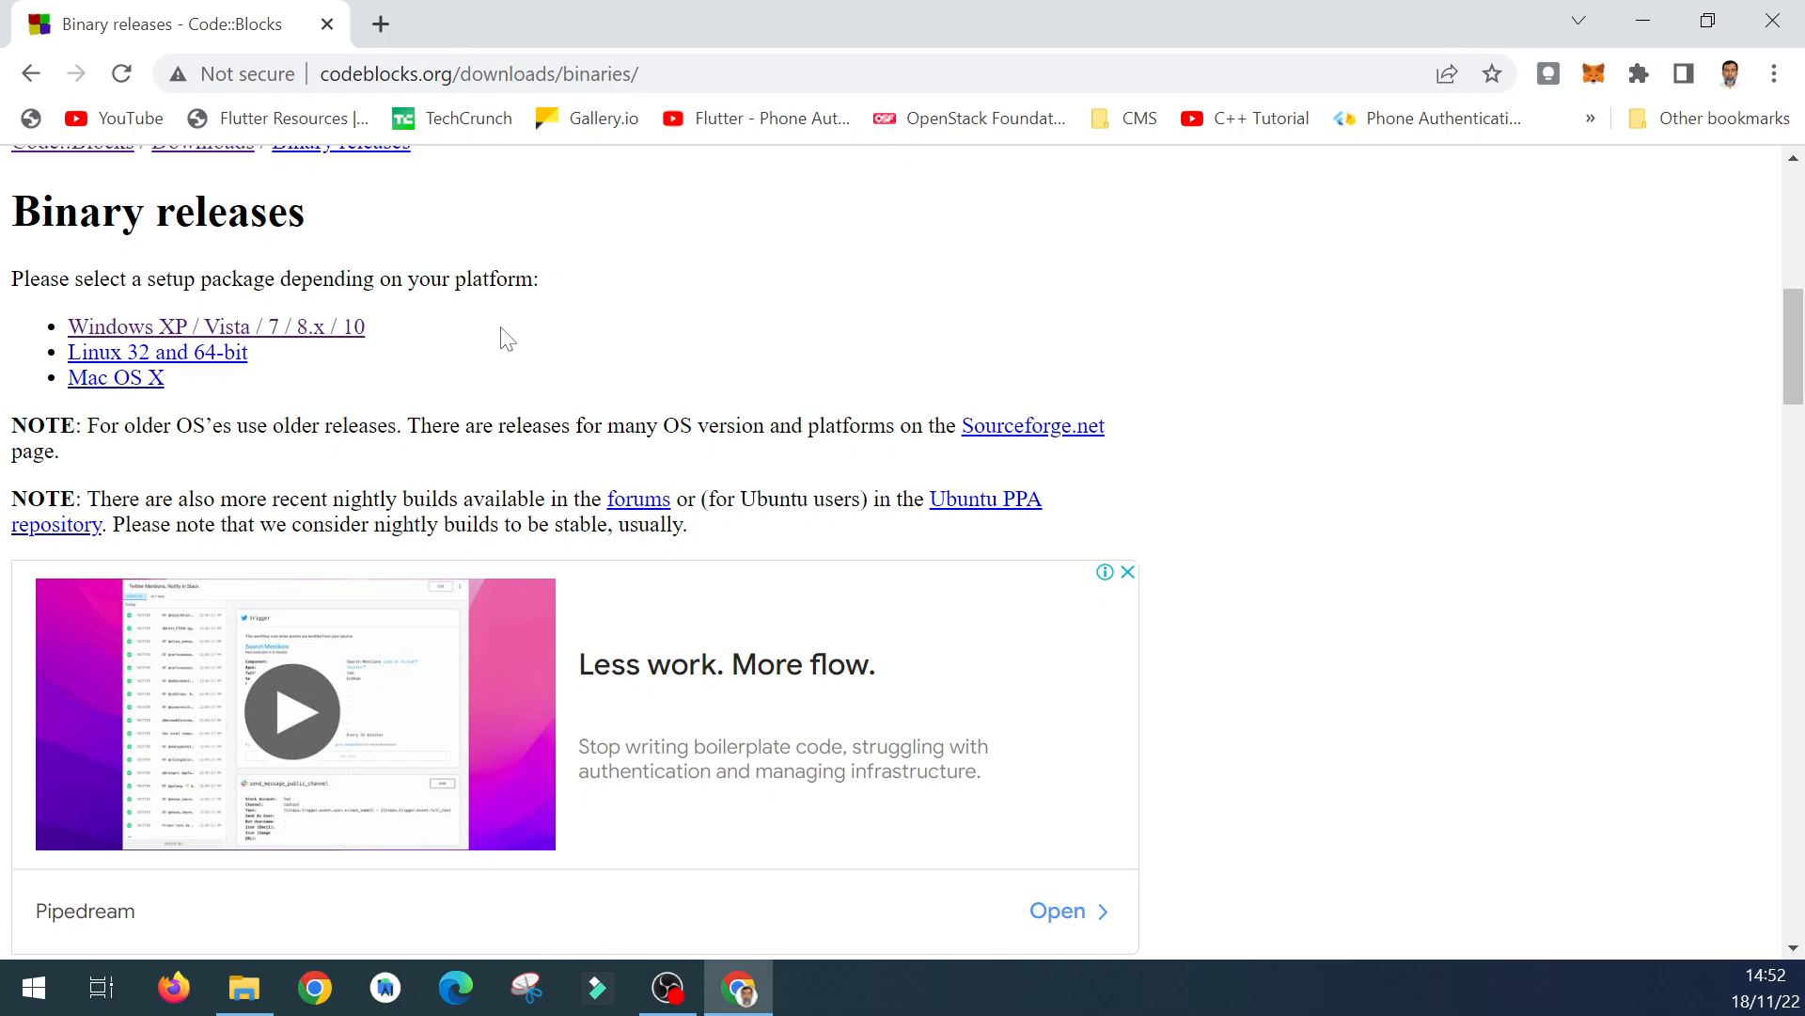
pyautogui.click(289, 329)
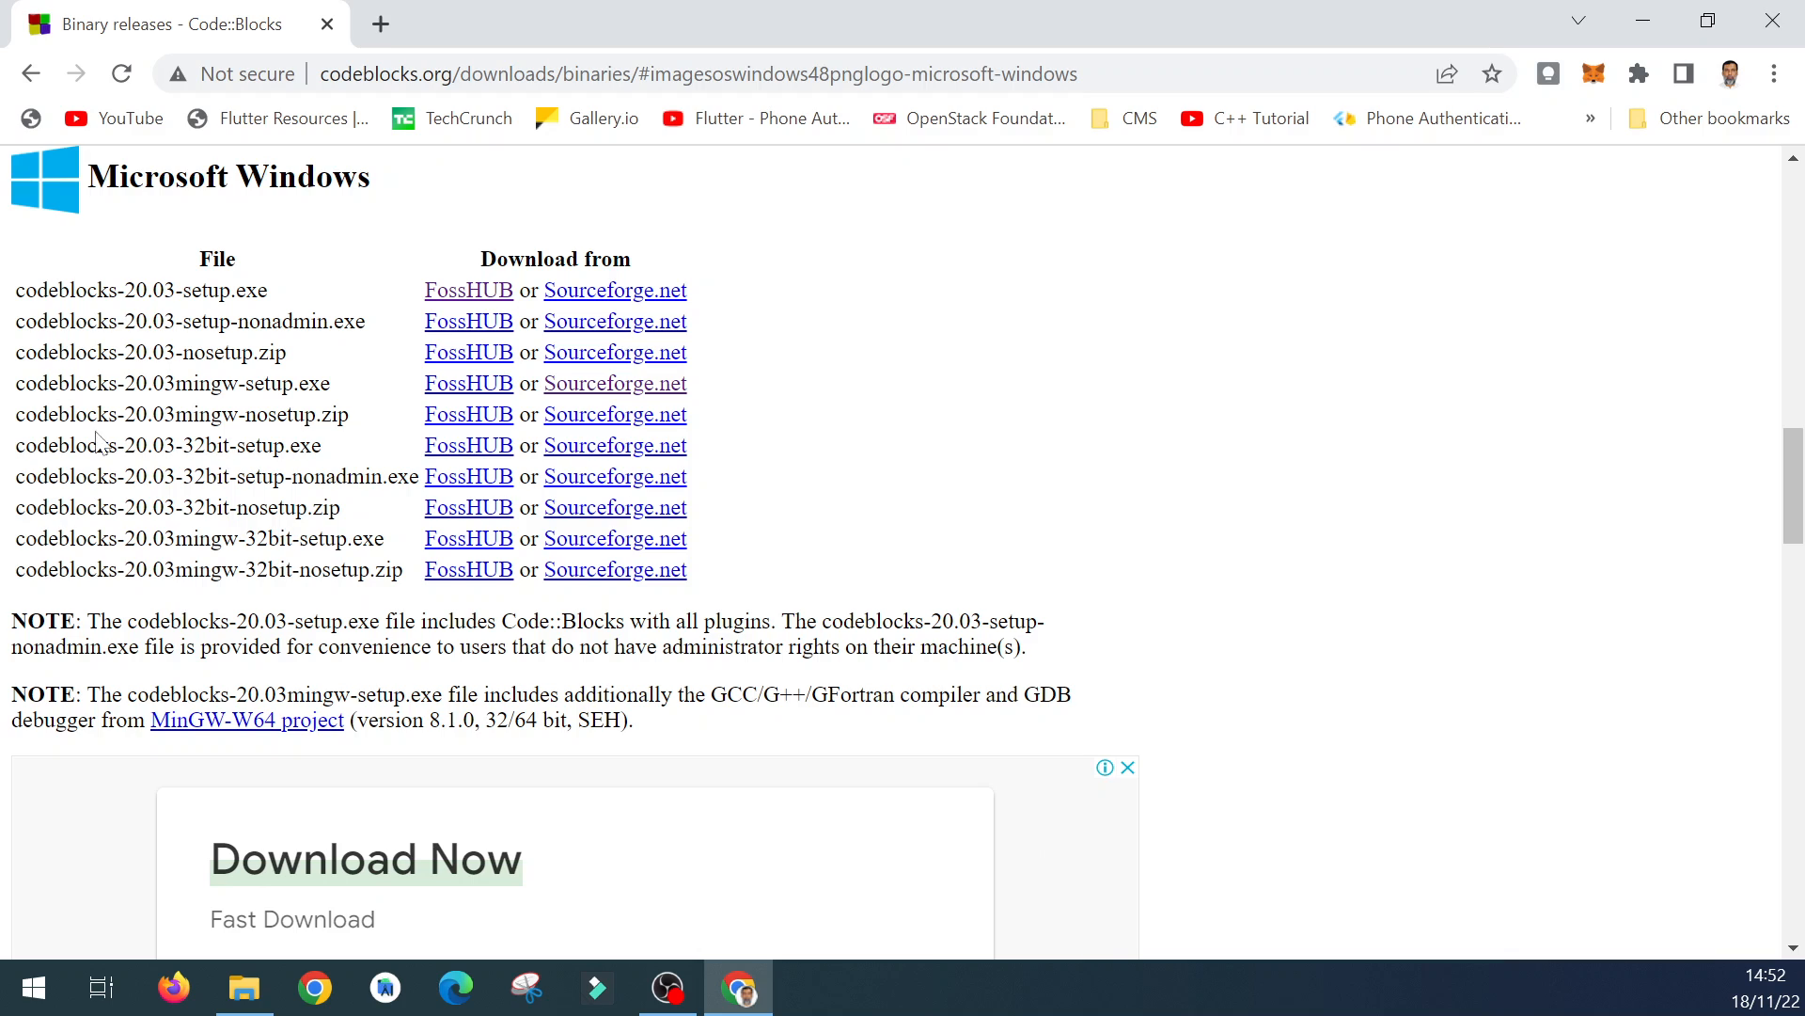
# Download codeblocks-20.03mingw-setup.exe from Sourceforge.net and save it under its suggested name.
pyautogui.moveTo(16, 383); pyautogui.dragTo(343, 400)
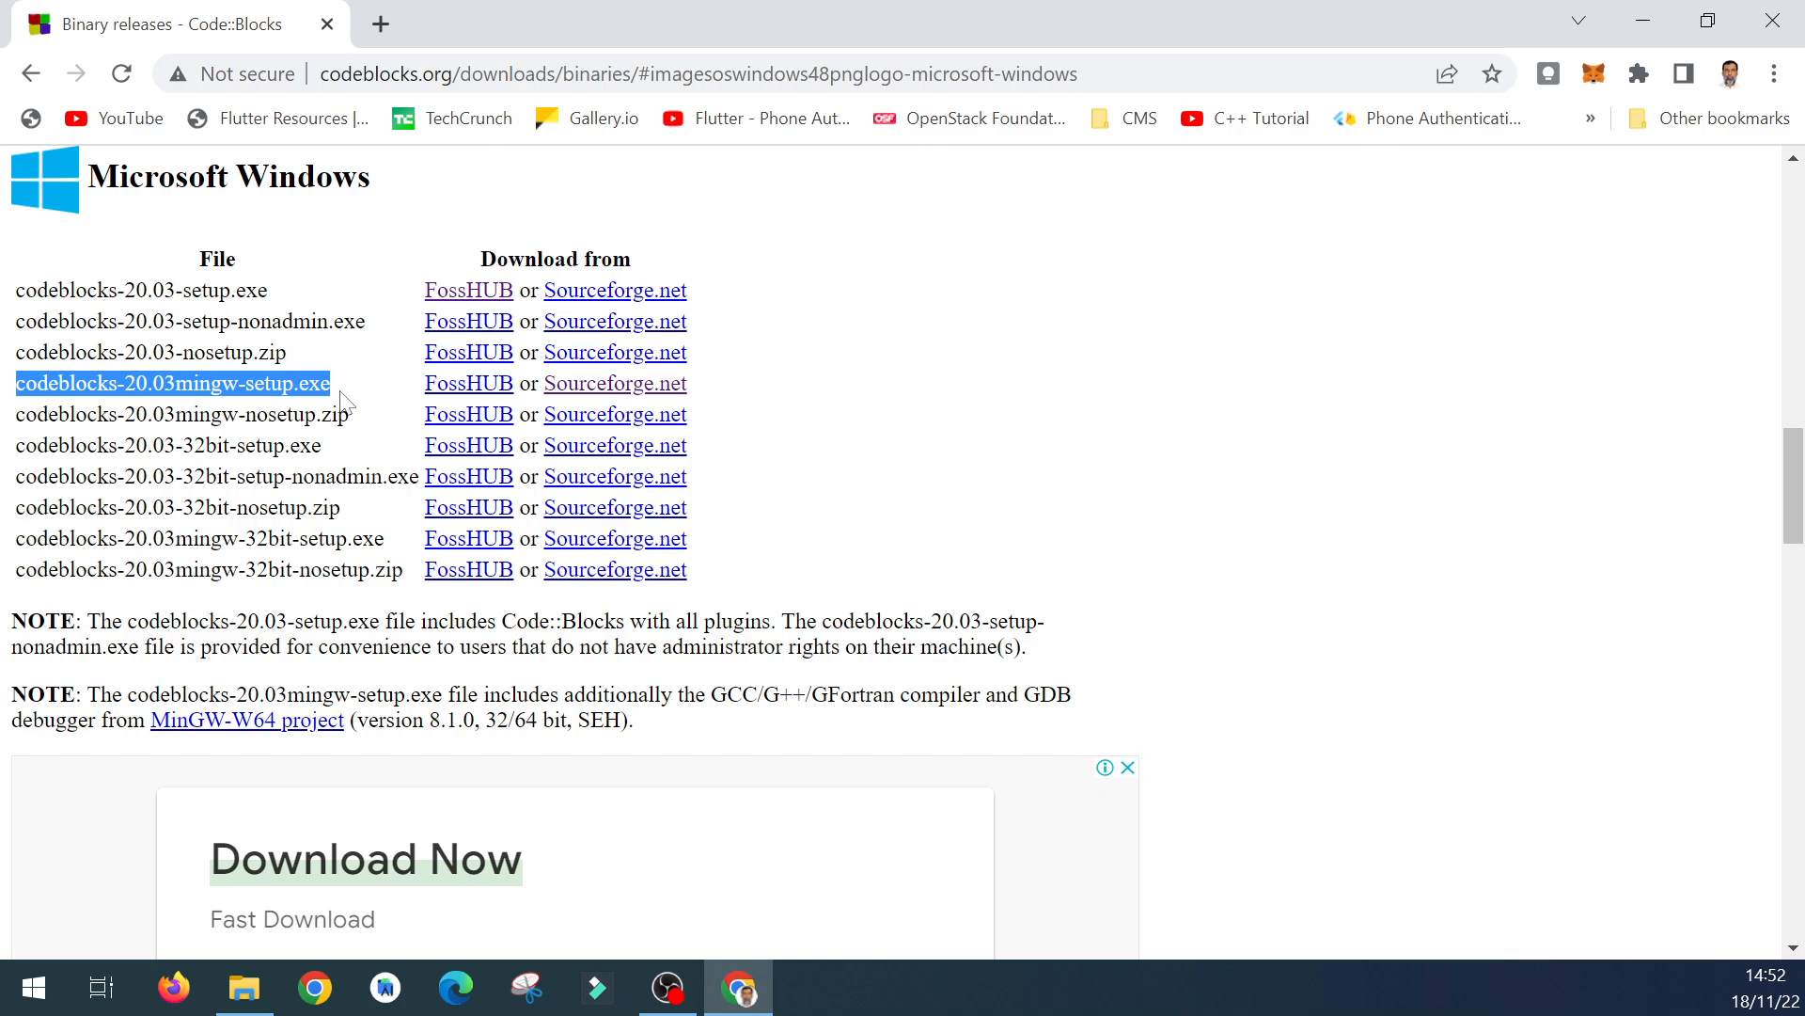
pyautogui.click(630, 397)
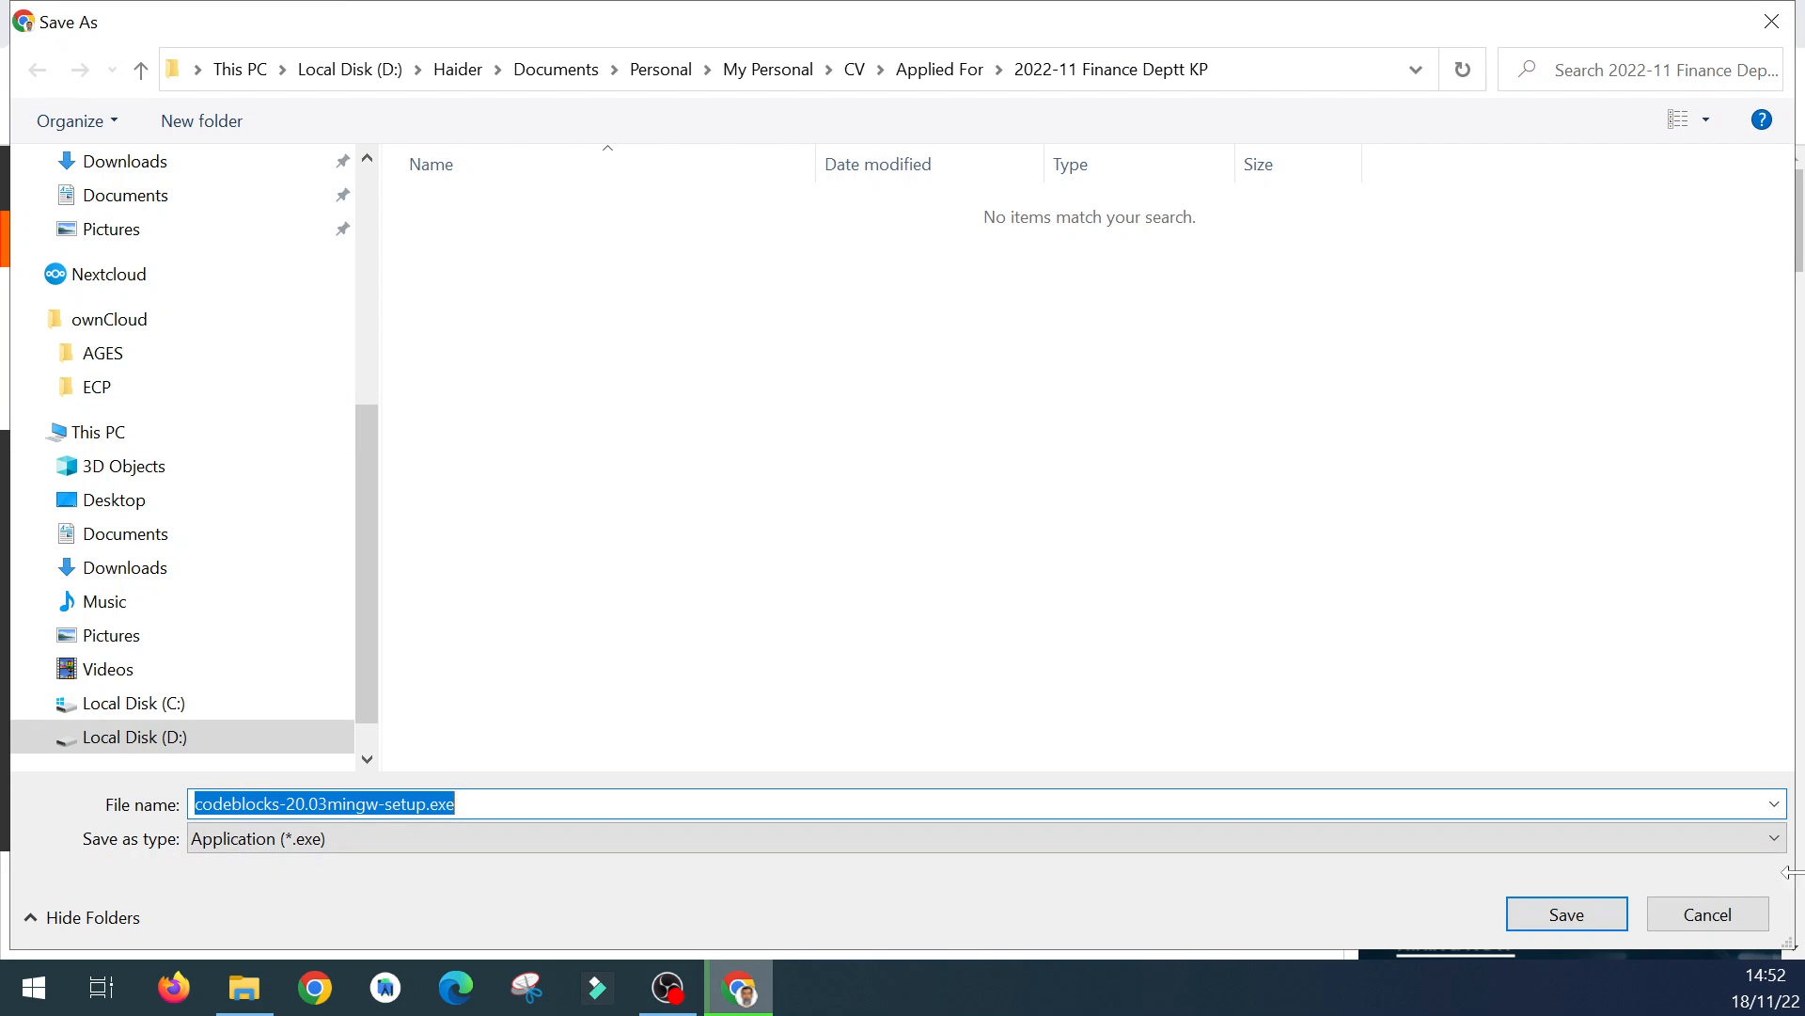
pyautogui.click(1520, 917)
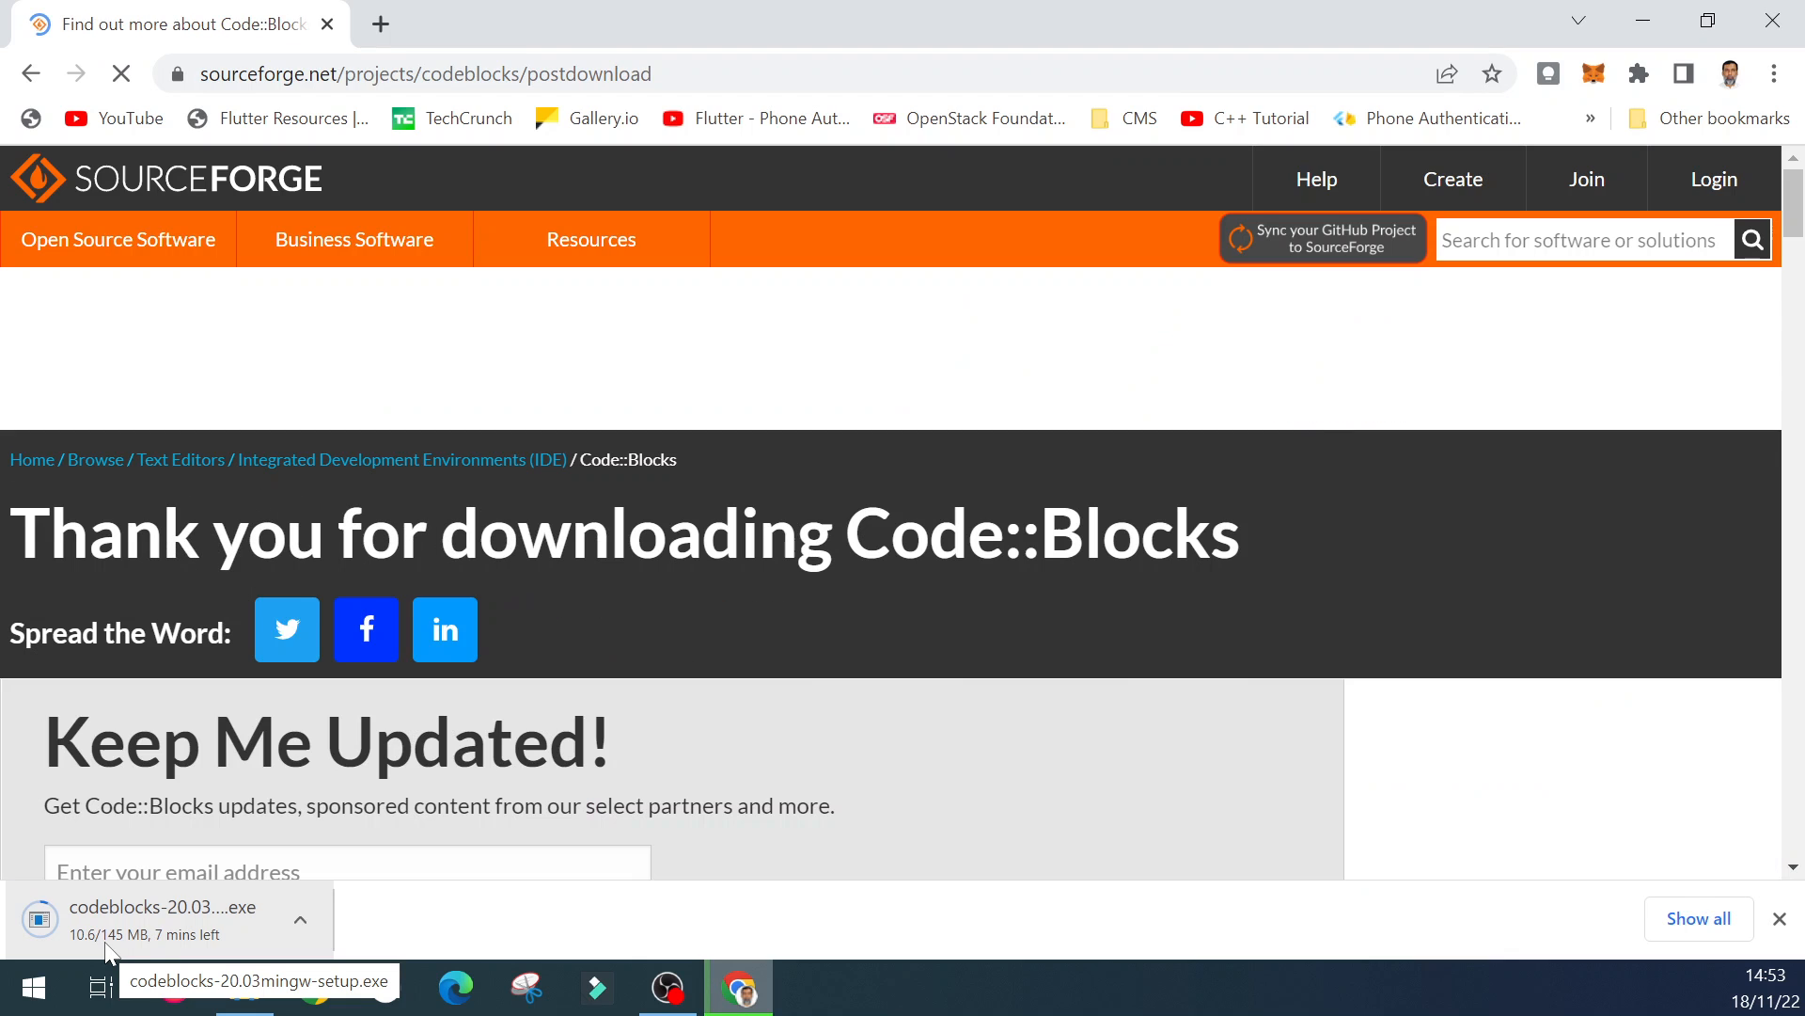
# Switch to File Explorer and run codeblocks-20.03mingw-setup.exe from the Downloads folder.
pyautogui.click(260, 1003)
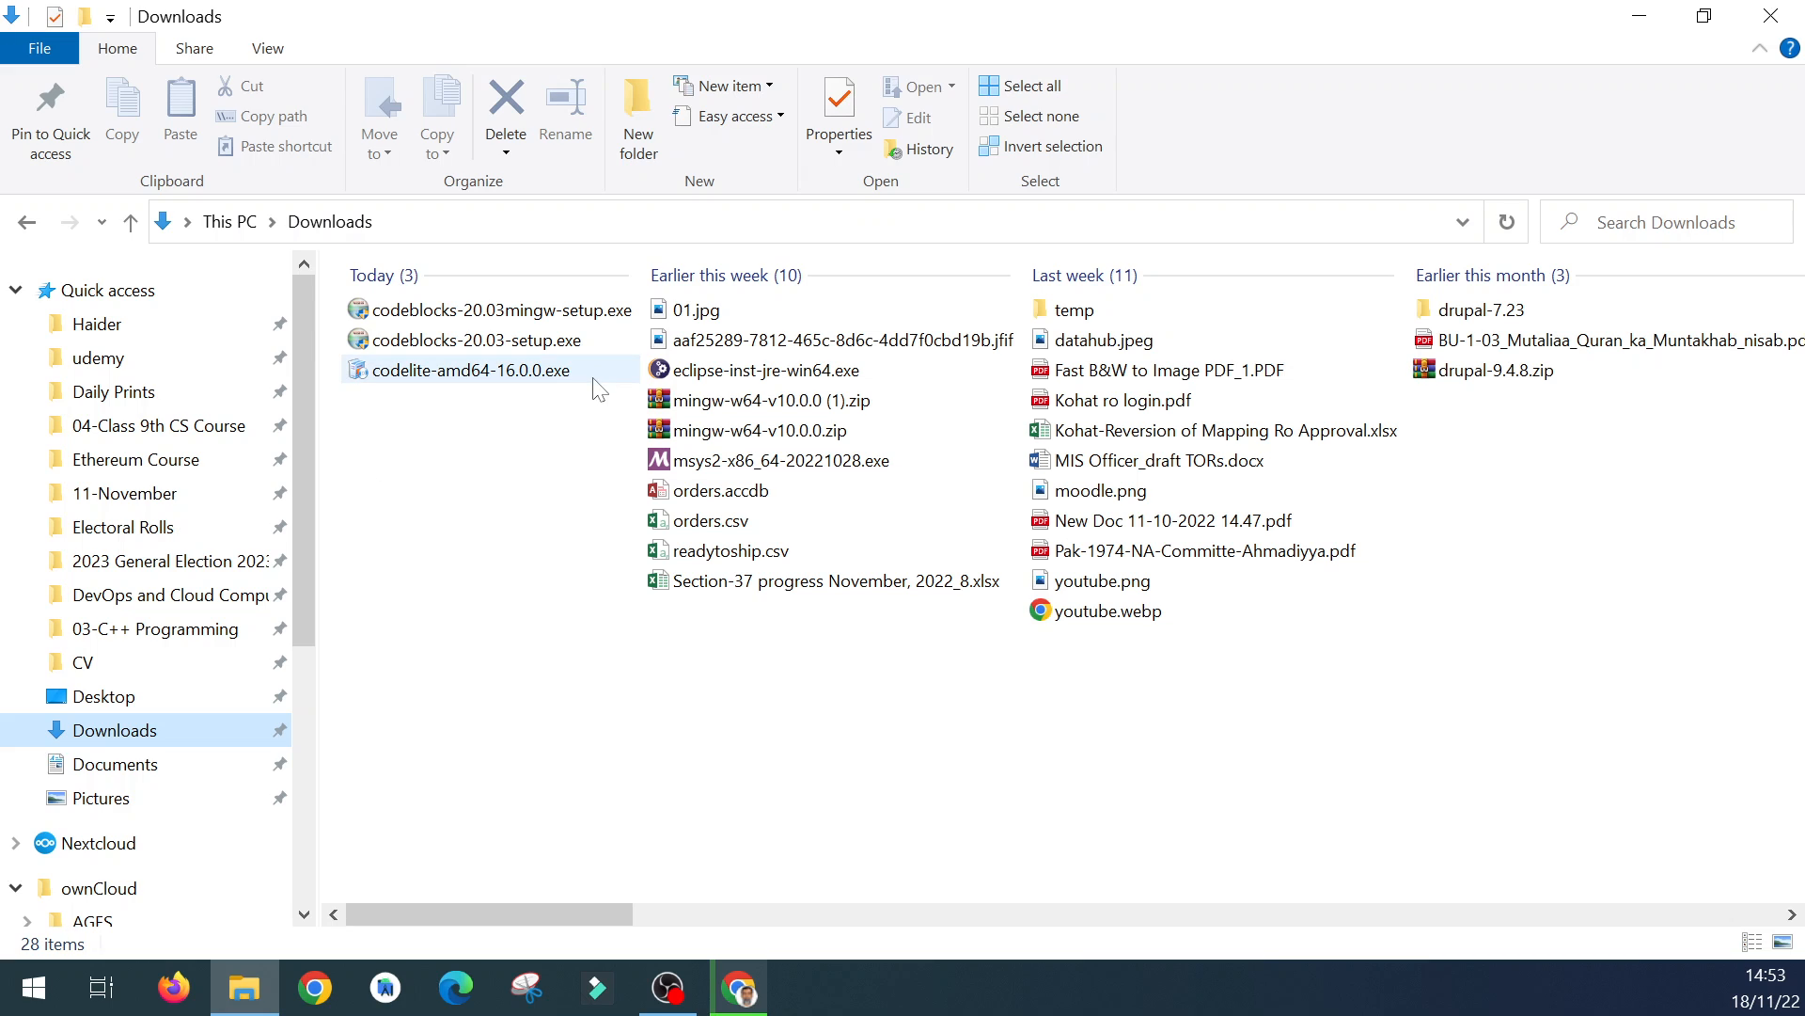
pyautogui.click(447, 324)
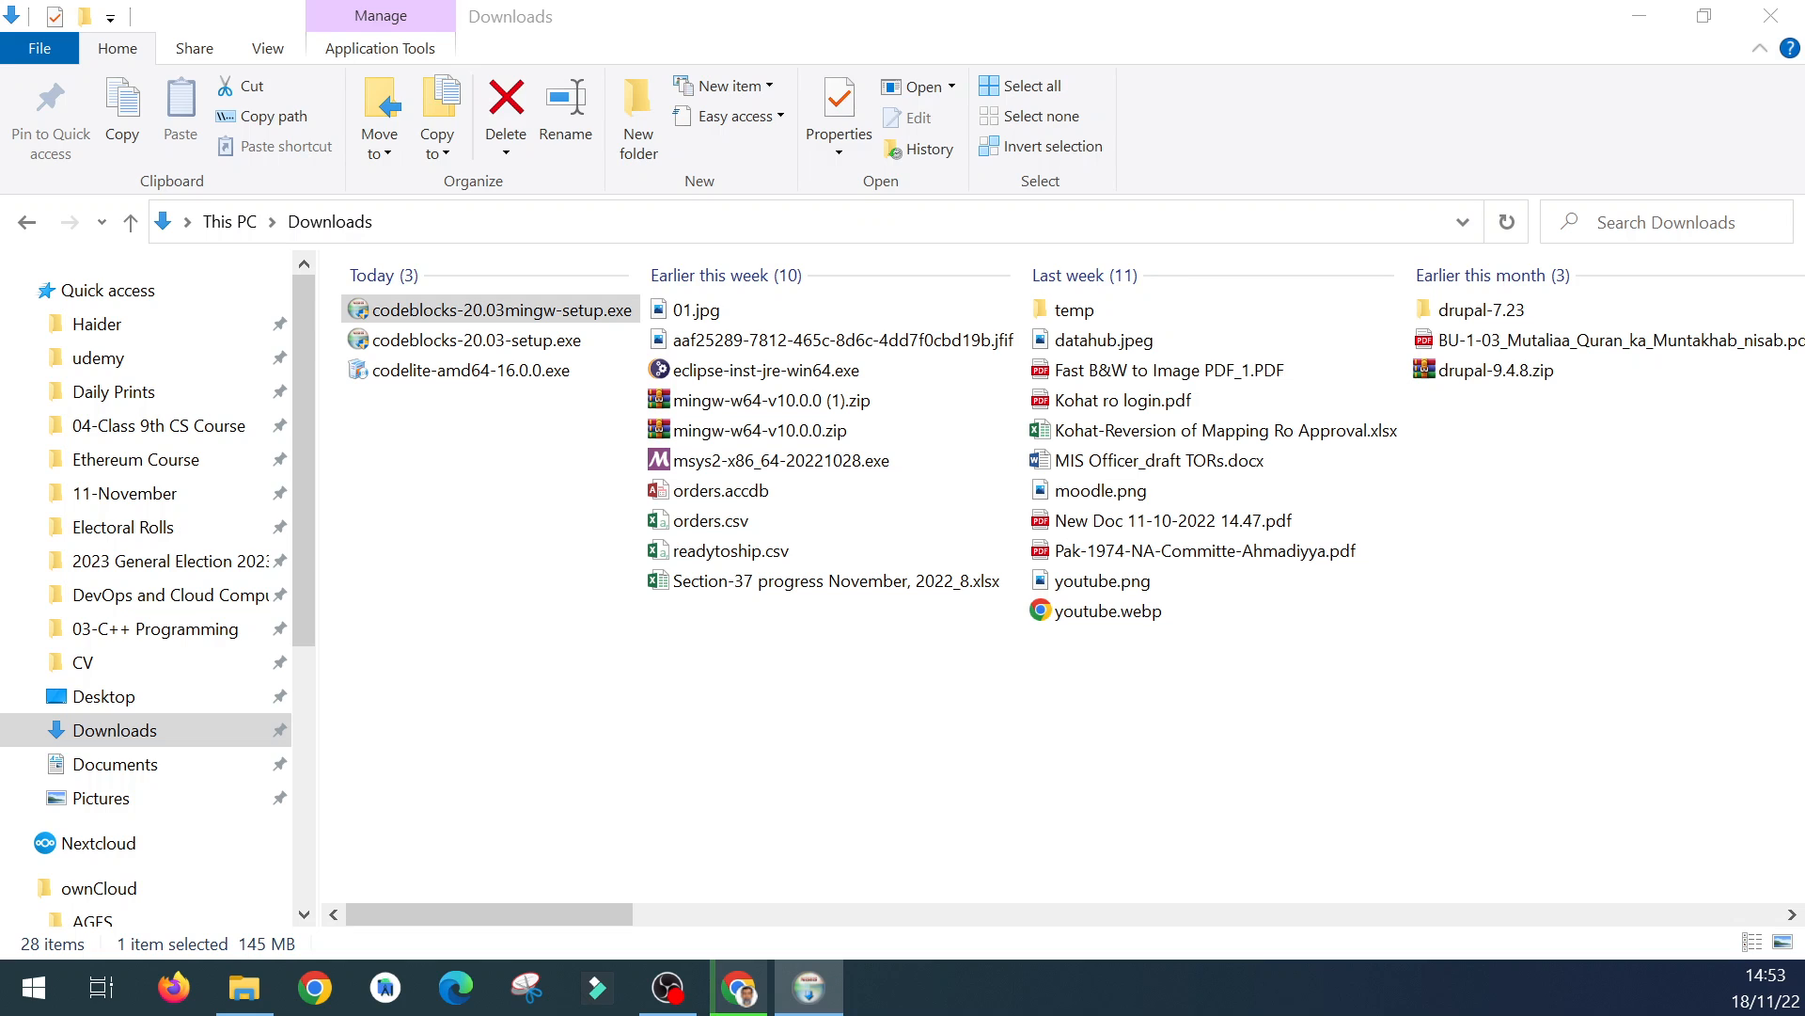
pyautogui.moveTo(842, 189); pyautogui.dragTo(932, 153)
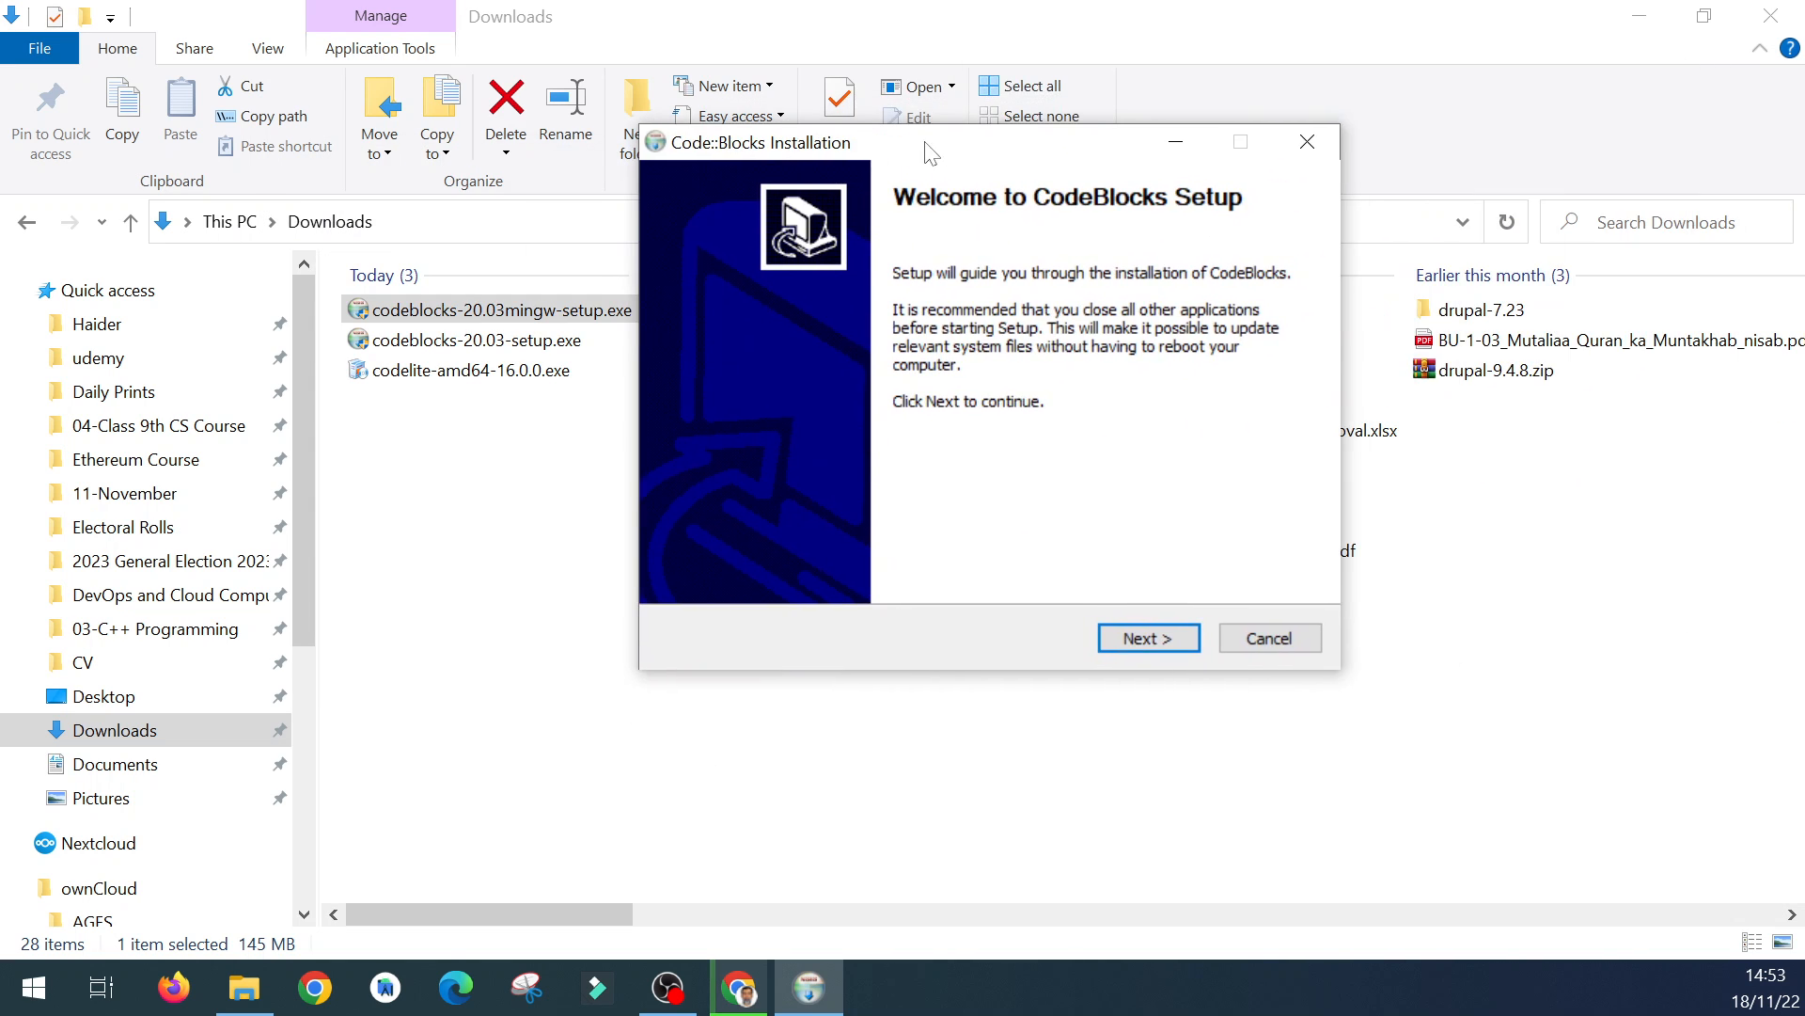
# Install CodeBlocks with the full component set, including the MinGW Compiler Suite, into C:\Program Files\CodeBlocks.
pyautogui.click(1140, 640)
pyautogui.click(1138, 640)
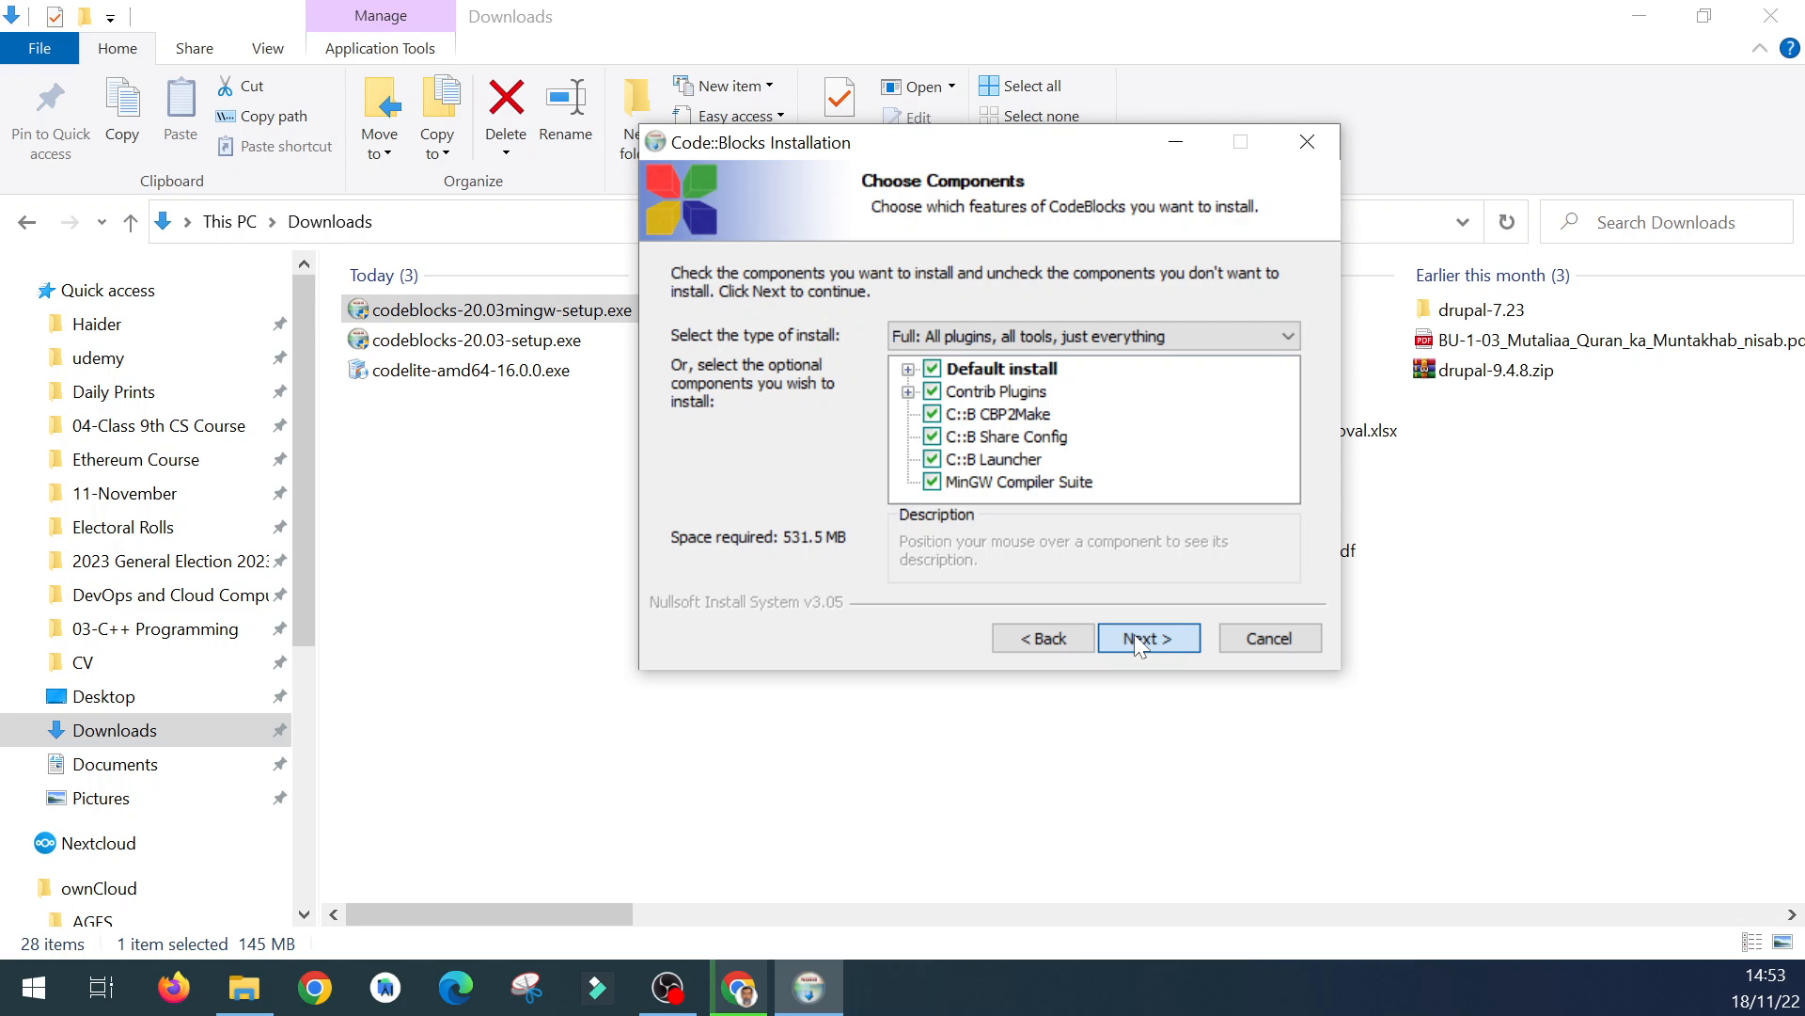
pyautogui.click(1140, 639)
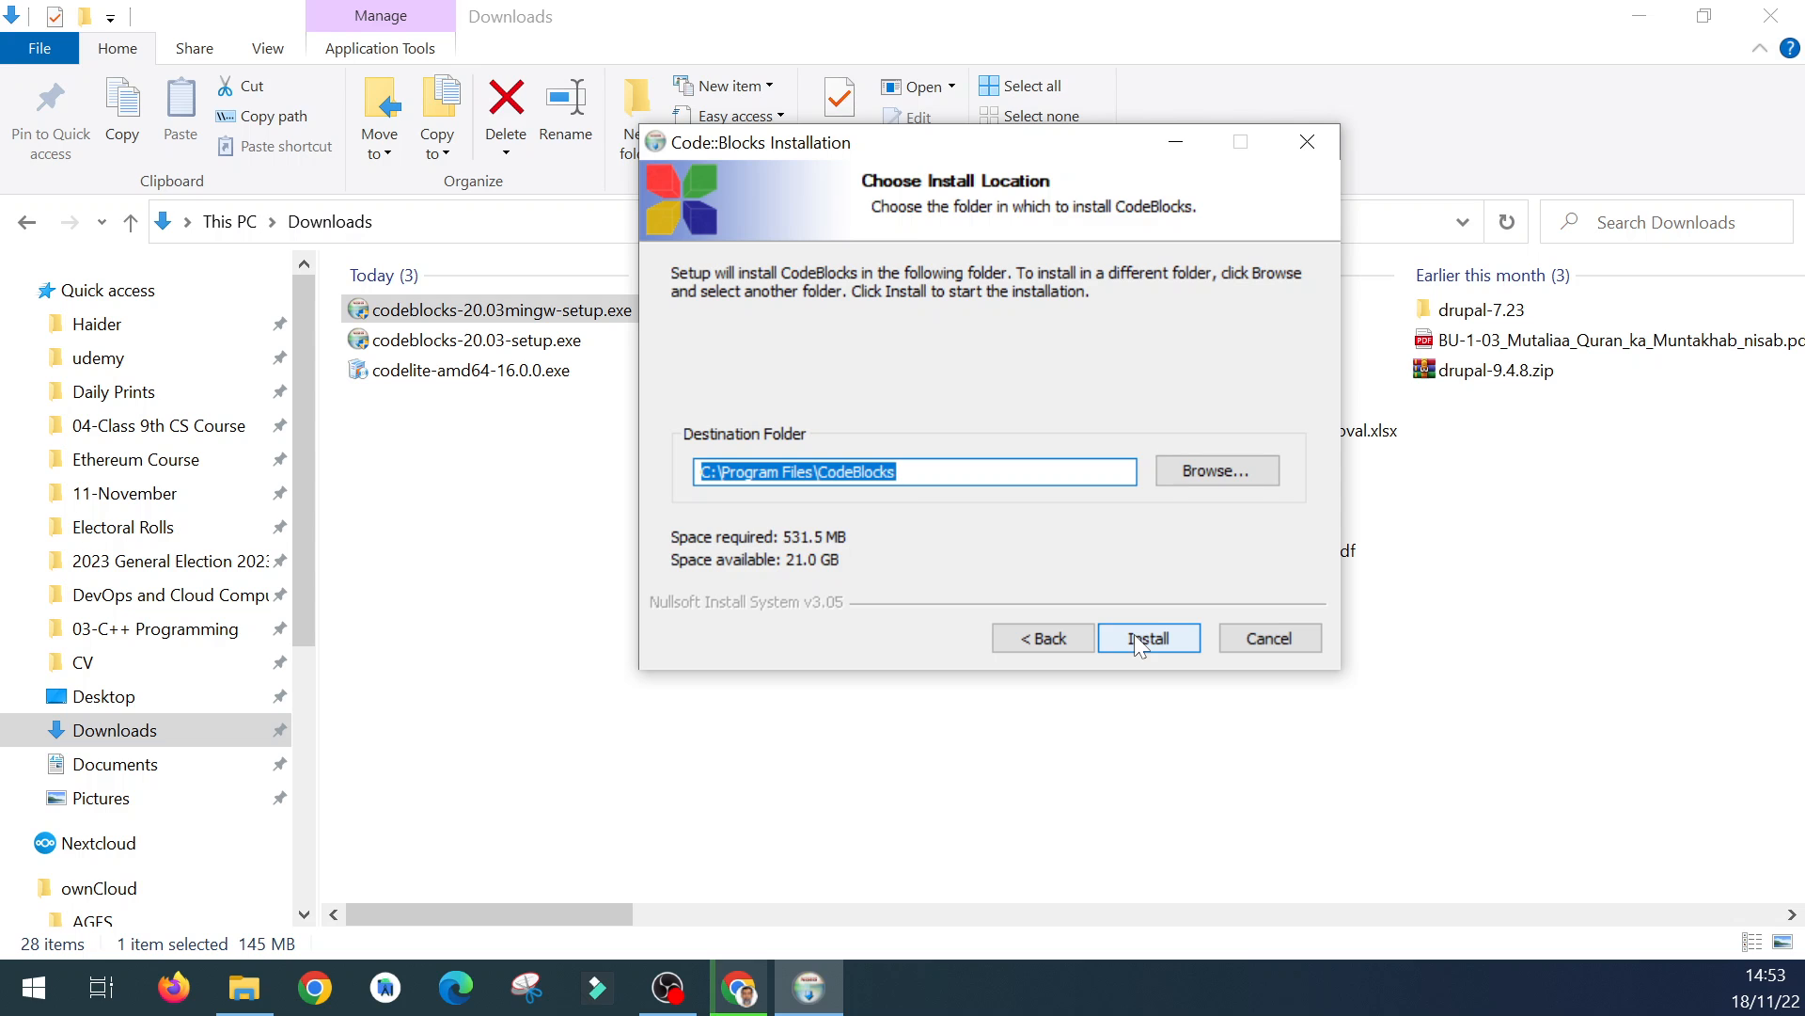
pyautogui.click(1138, 639)
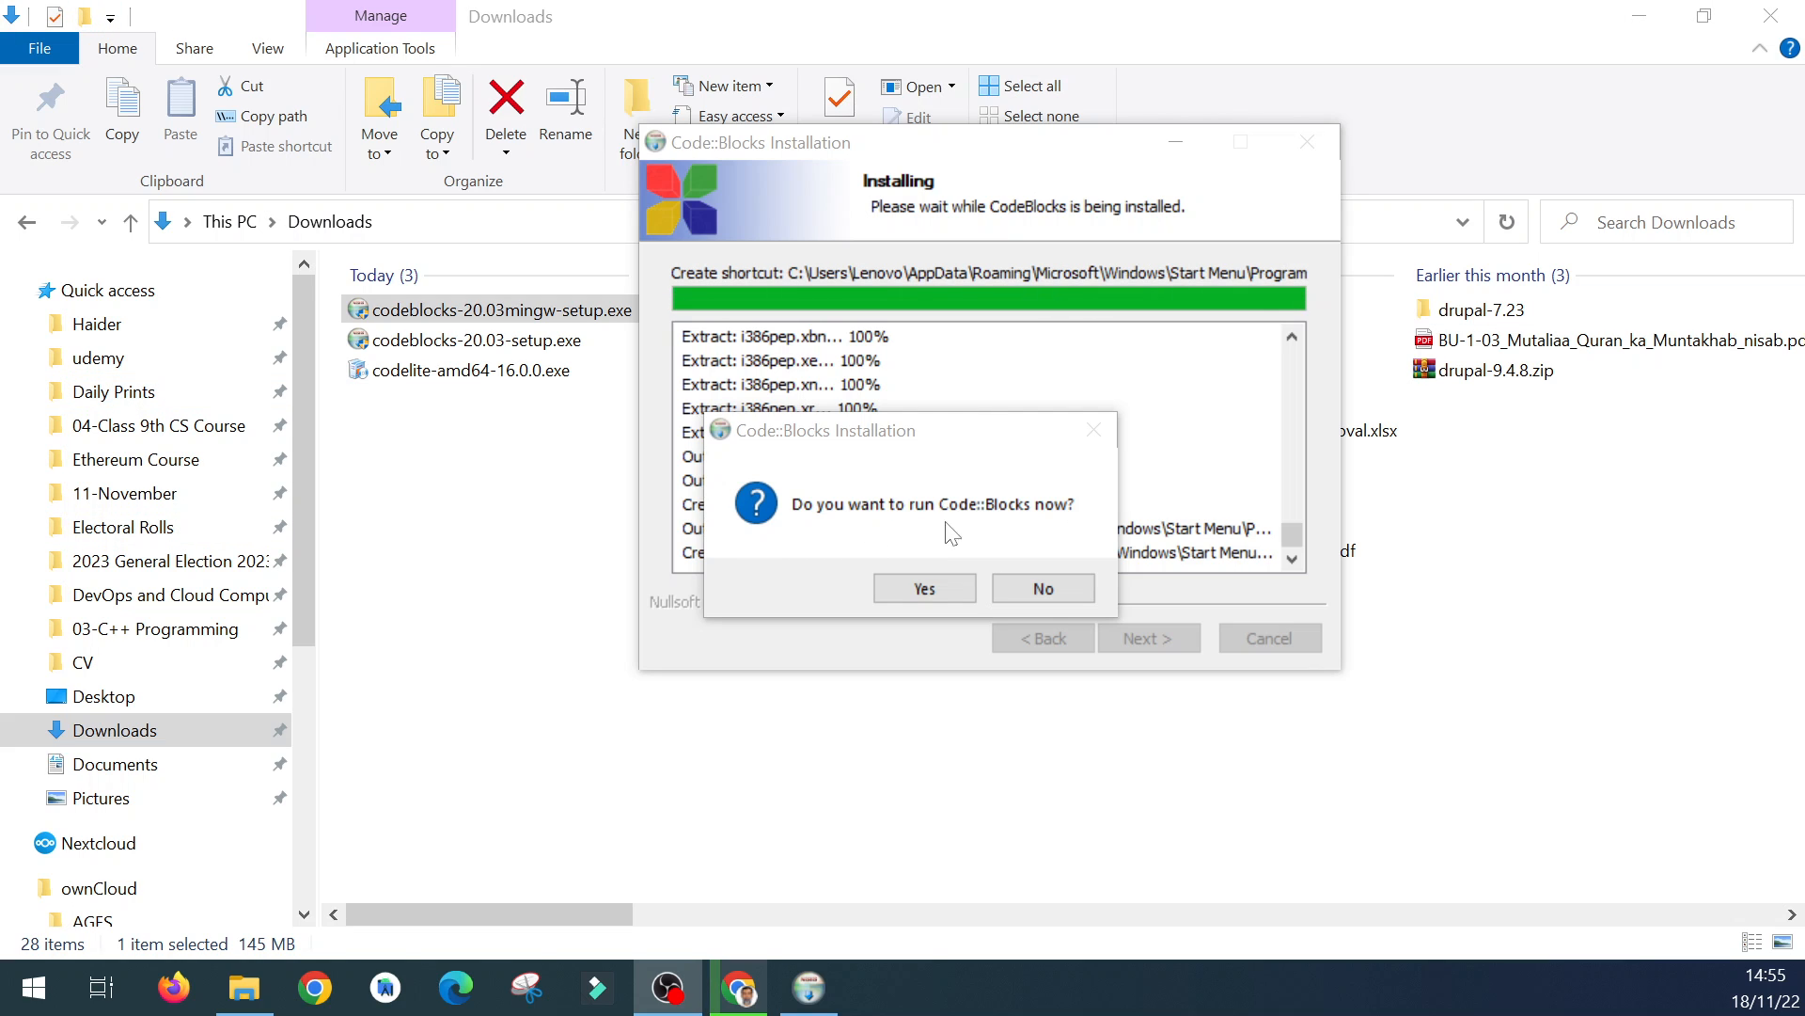
# Launch Code::Blocks from the installer, finish the setup wizard and maximize the Code::Blocks window.
pyautogui.click(922, 589)
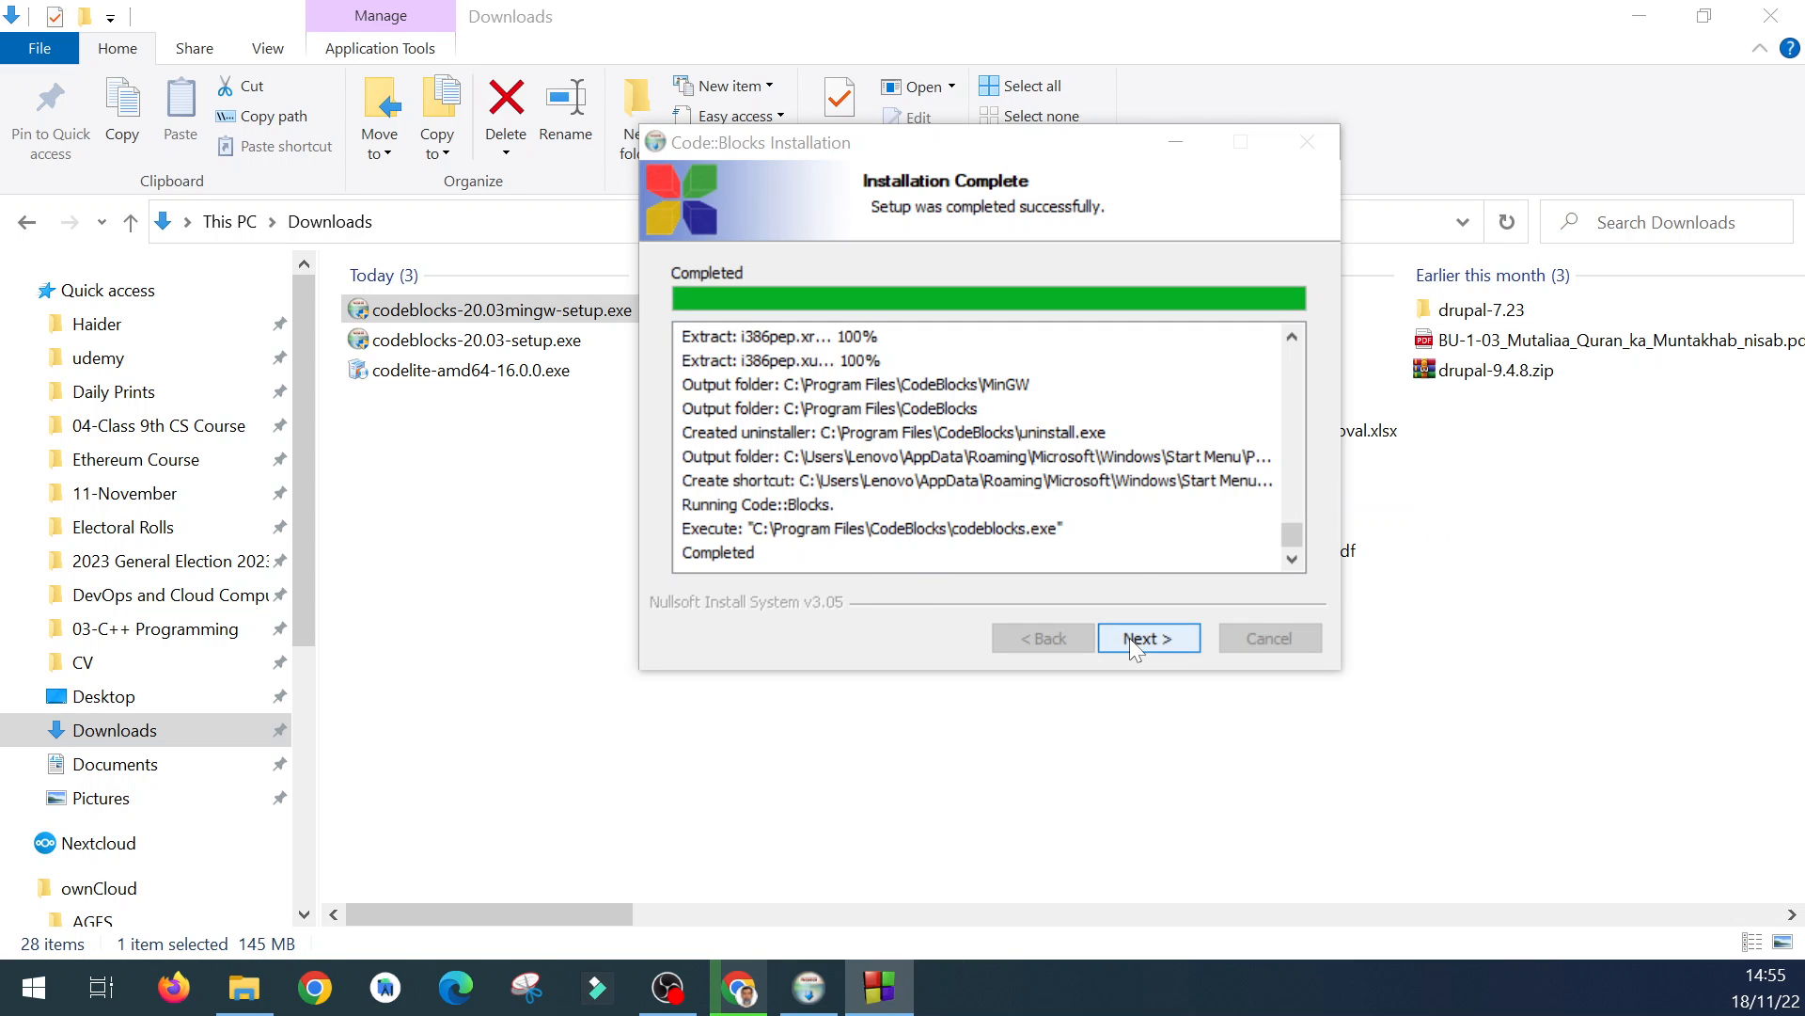
pyautogui.click(1136, 640)
pyautogui.click(1146, 639)
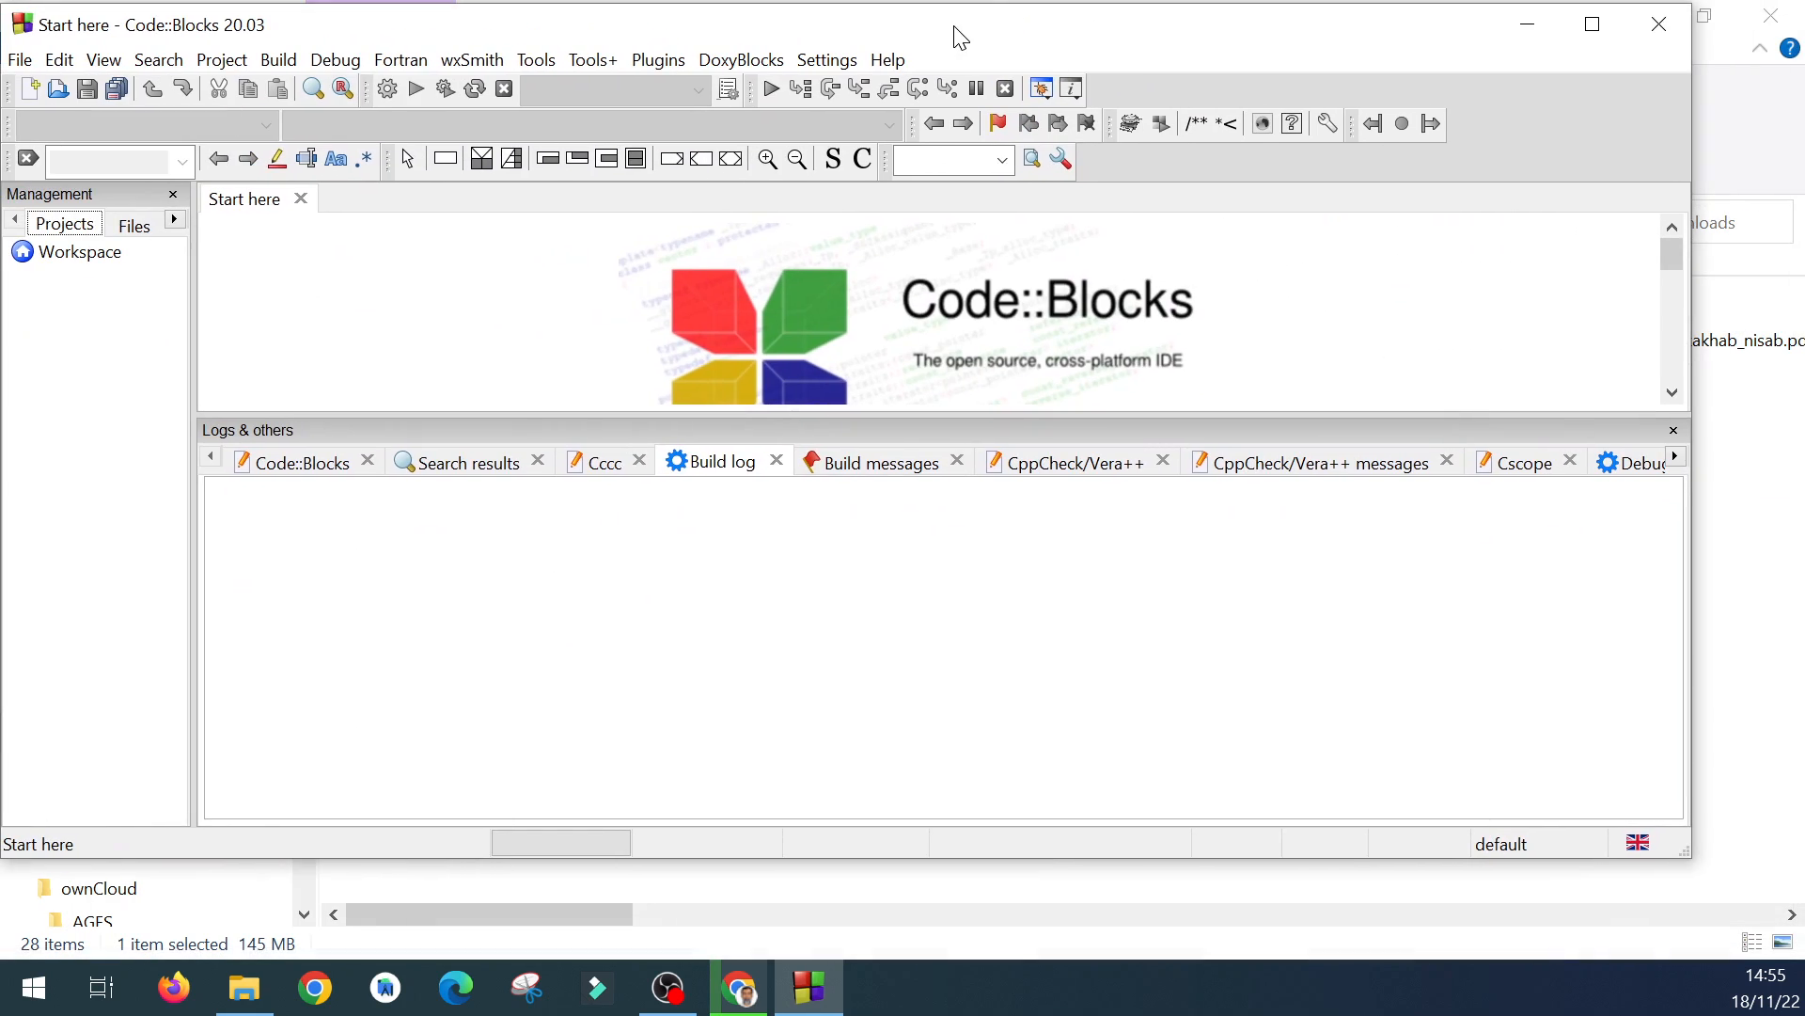
pyautogui.click(1598, 24)
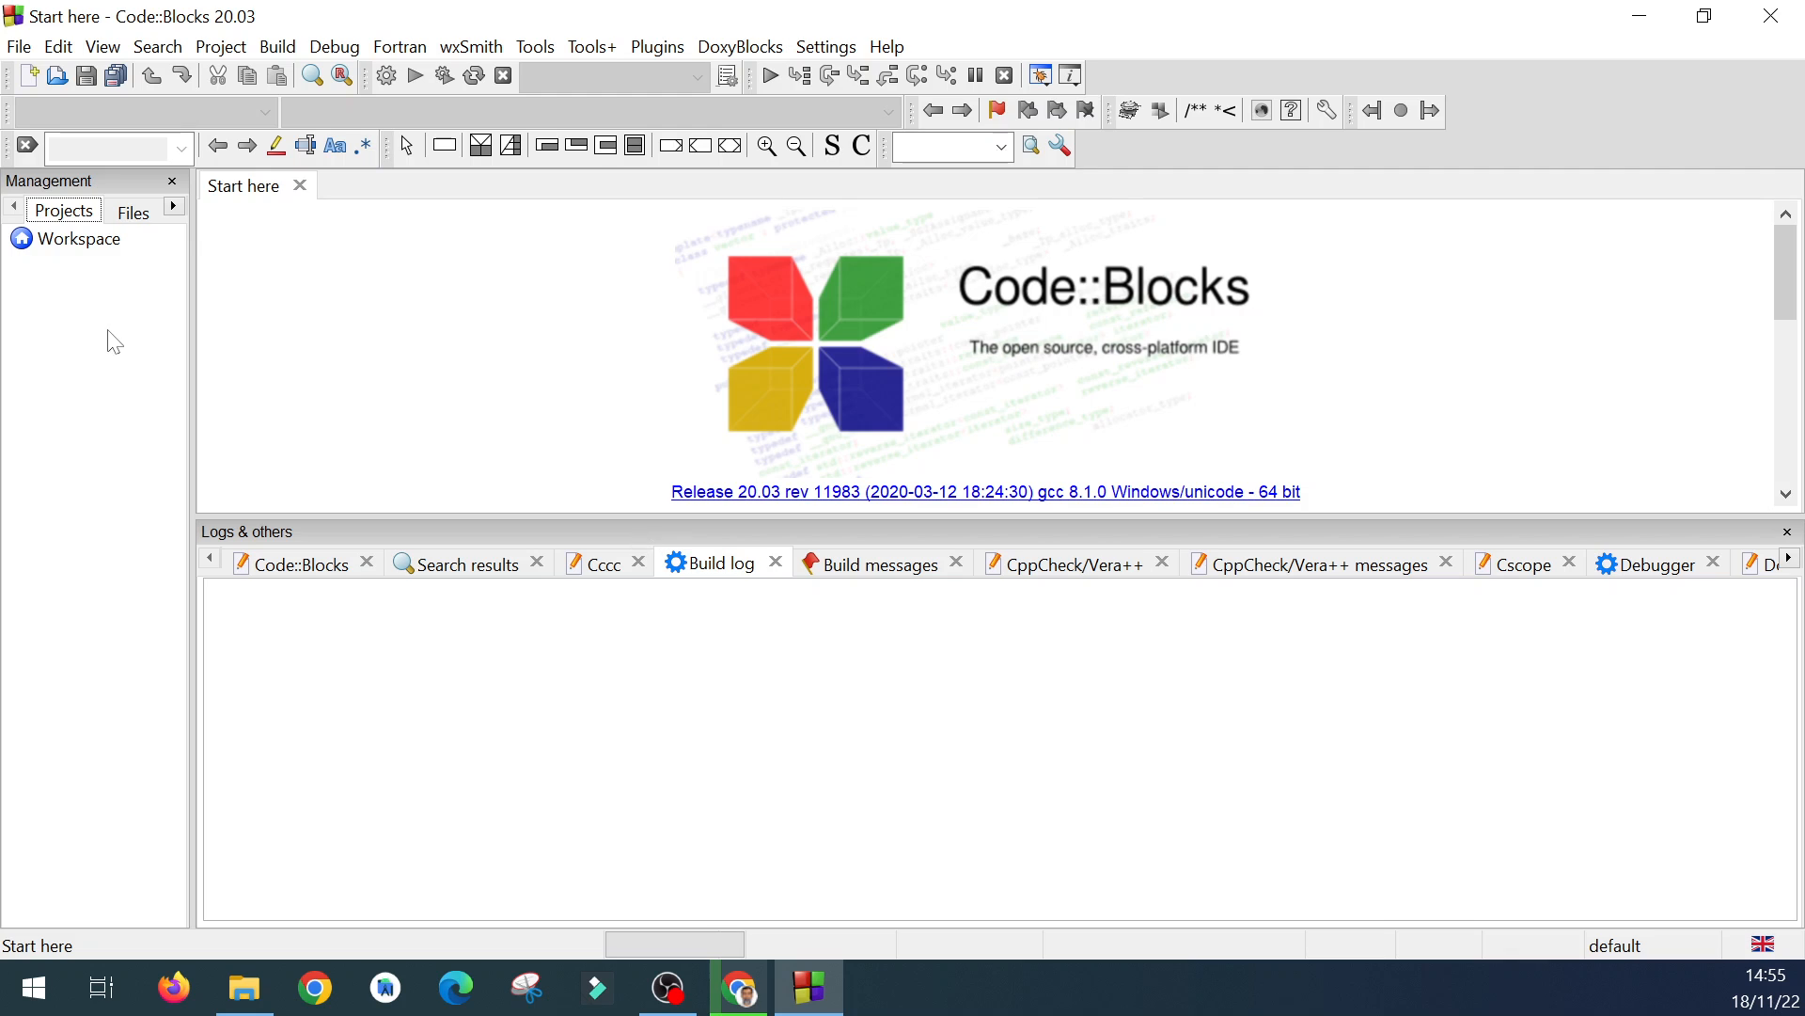
pyautogui.click(21, 49)
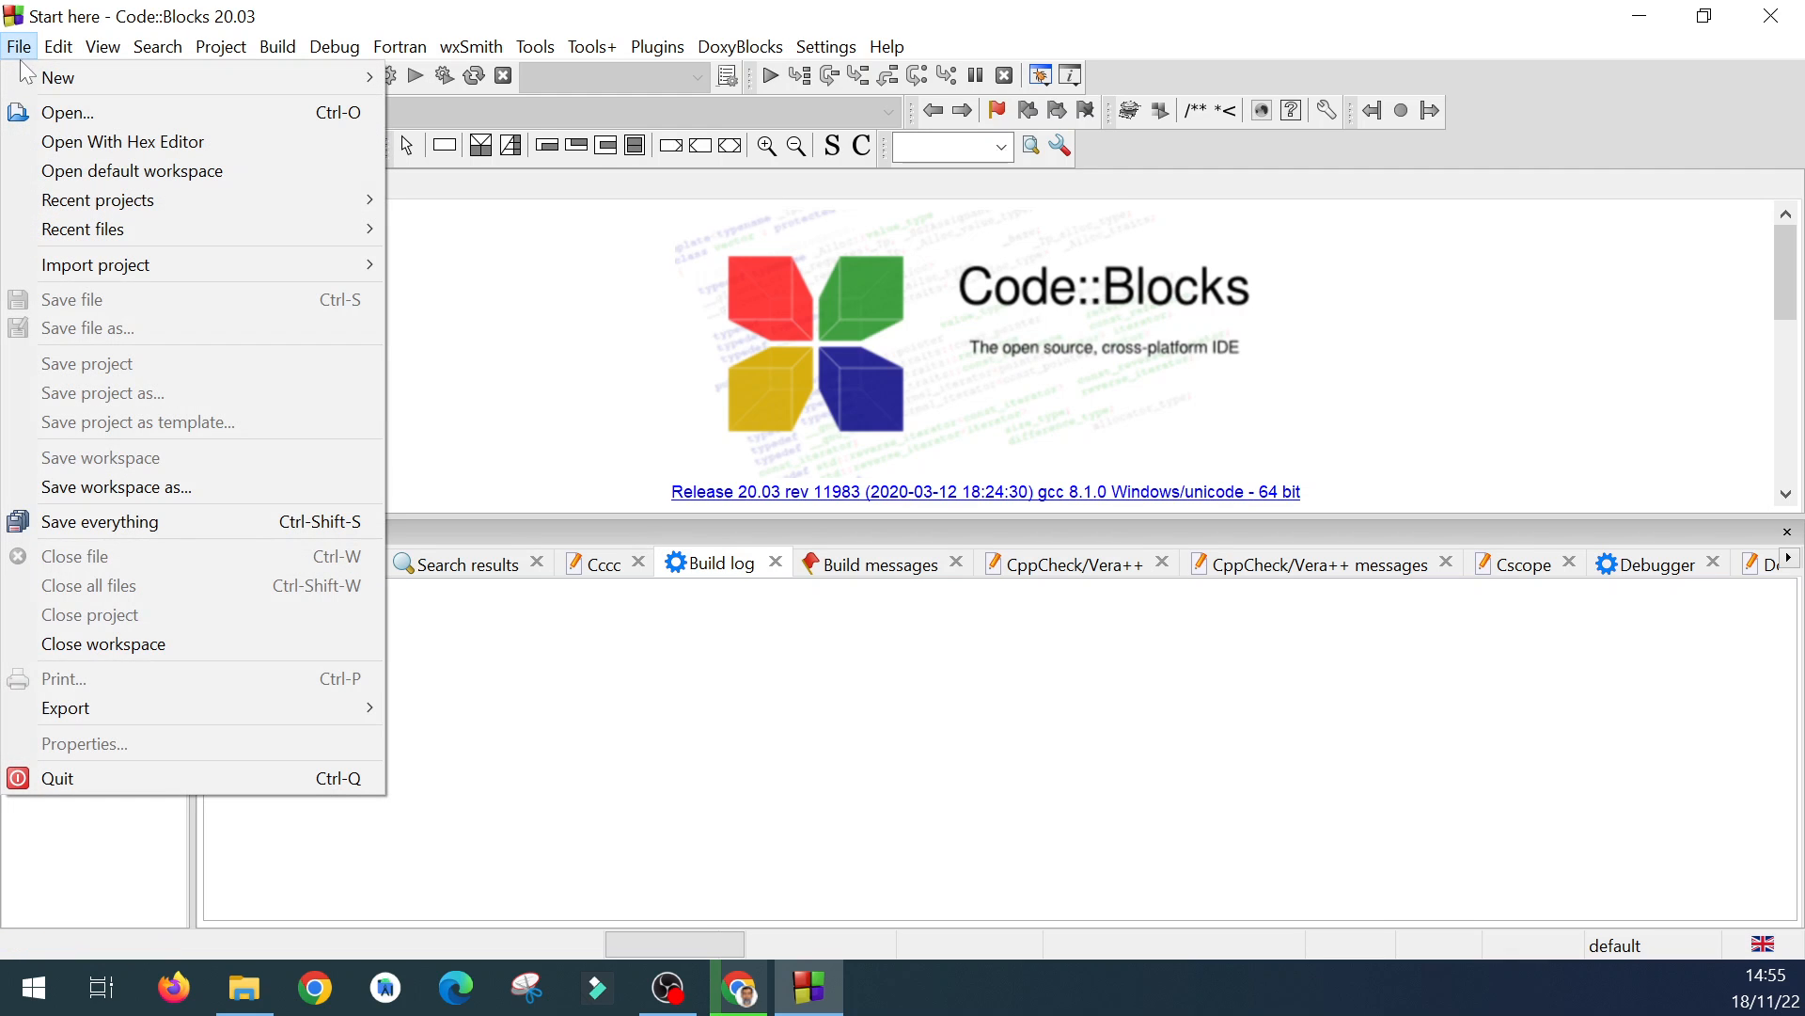
pyautogui.moveTo(28, 79)
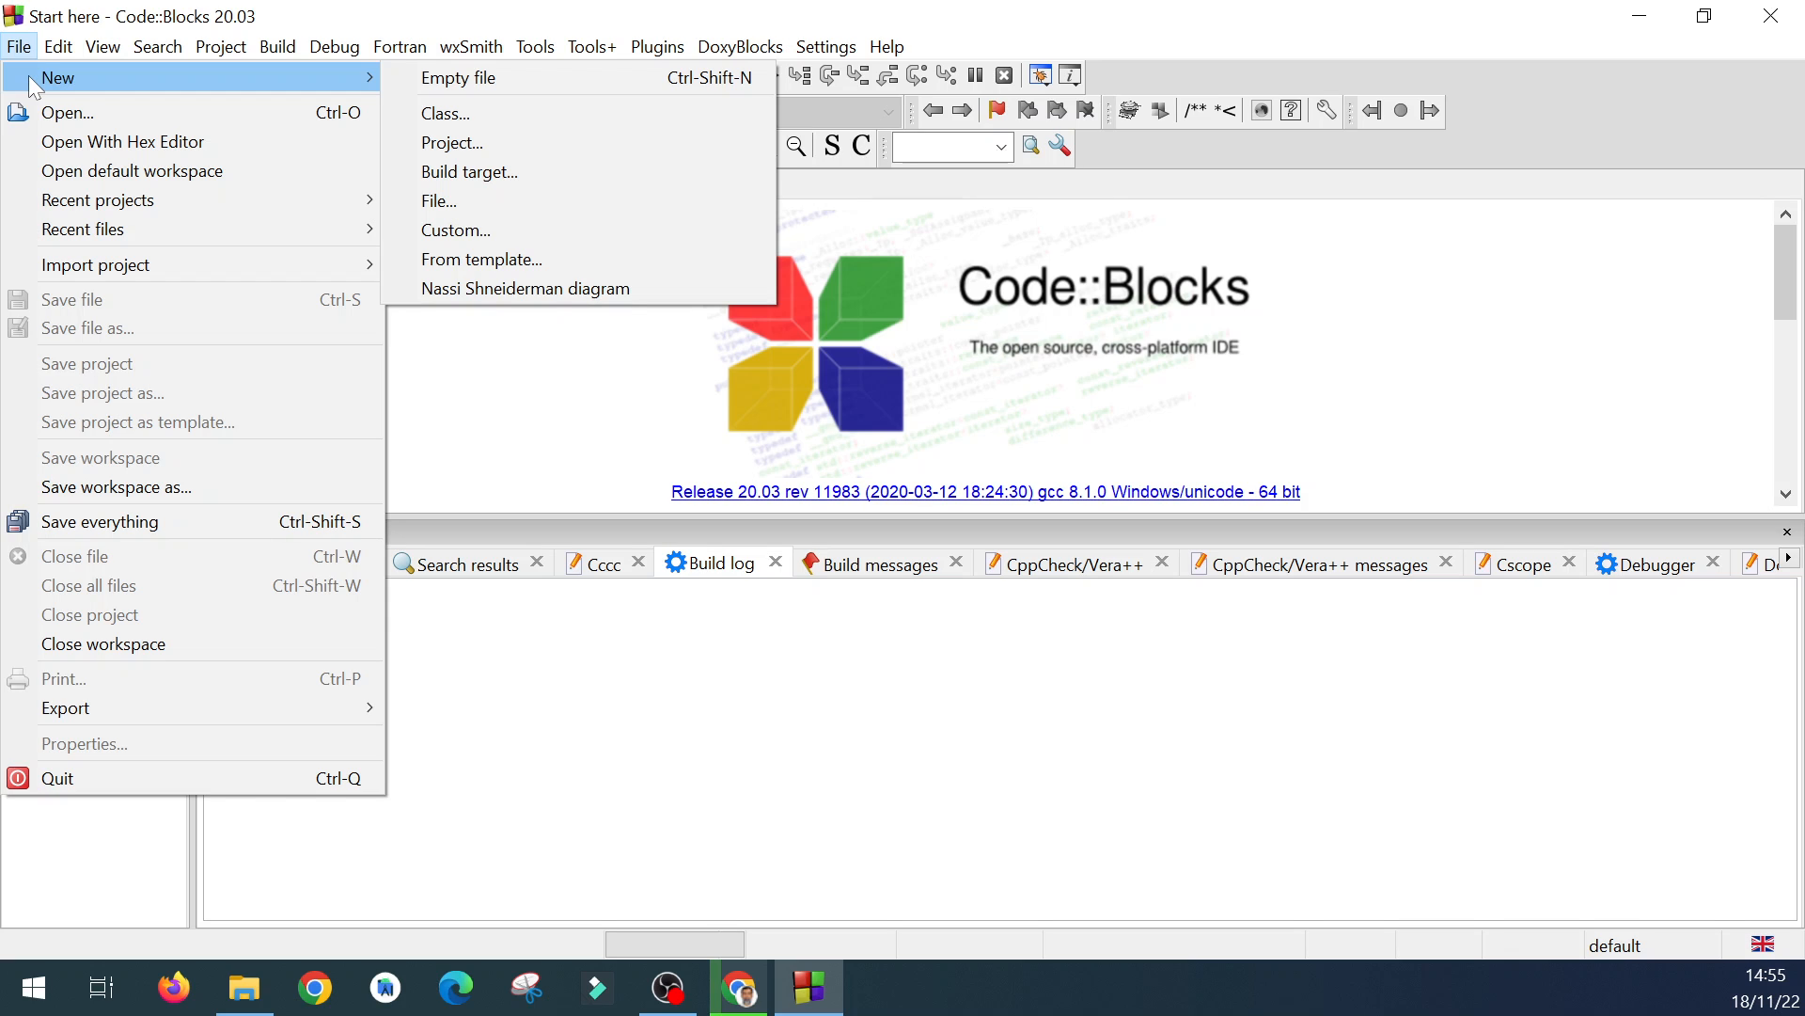
pyautogui.click(721, 697)
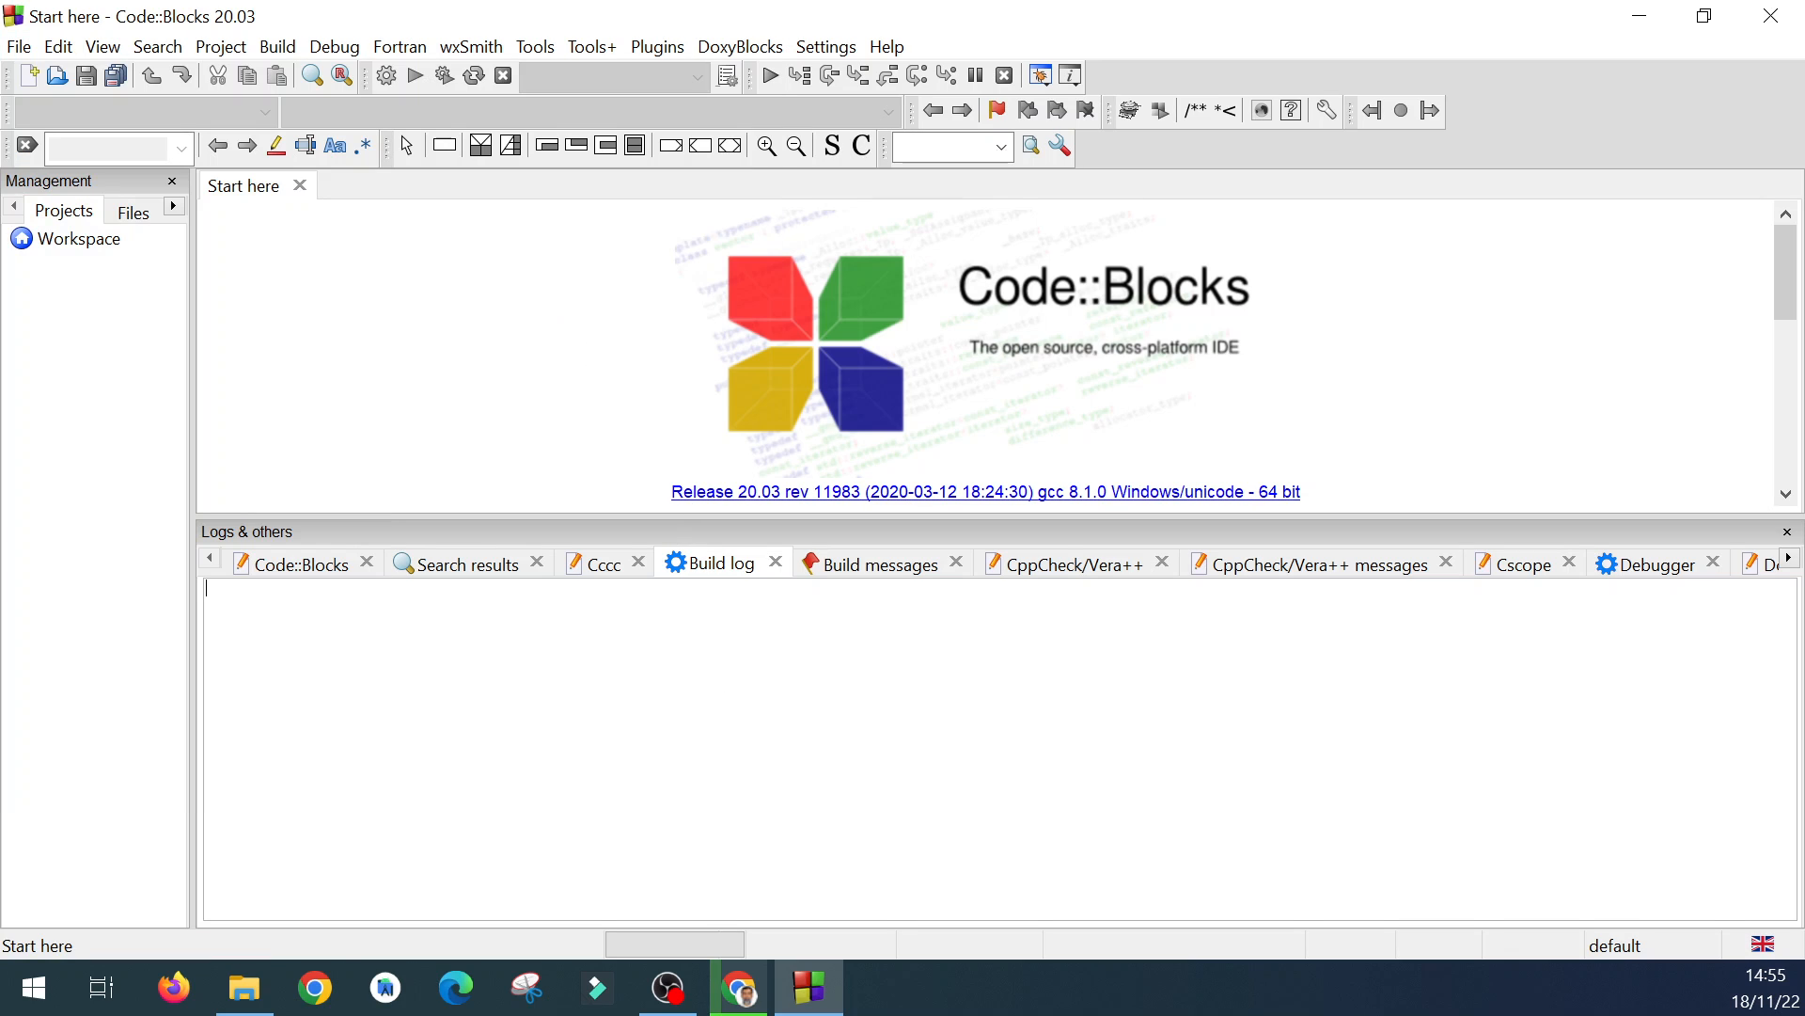
pyautogui.click(21, 47)
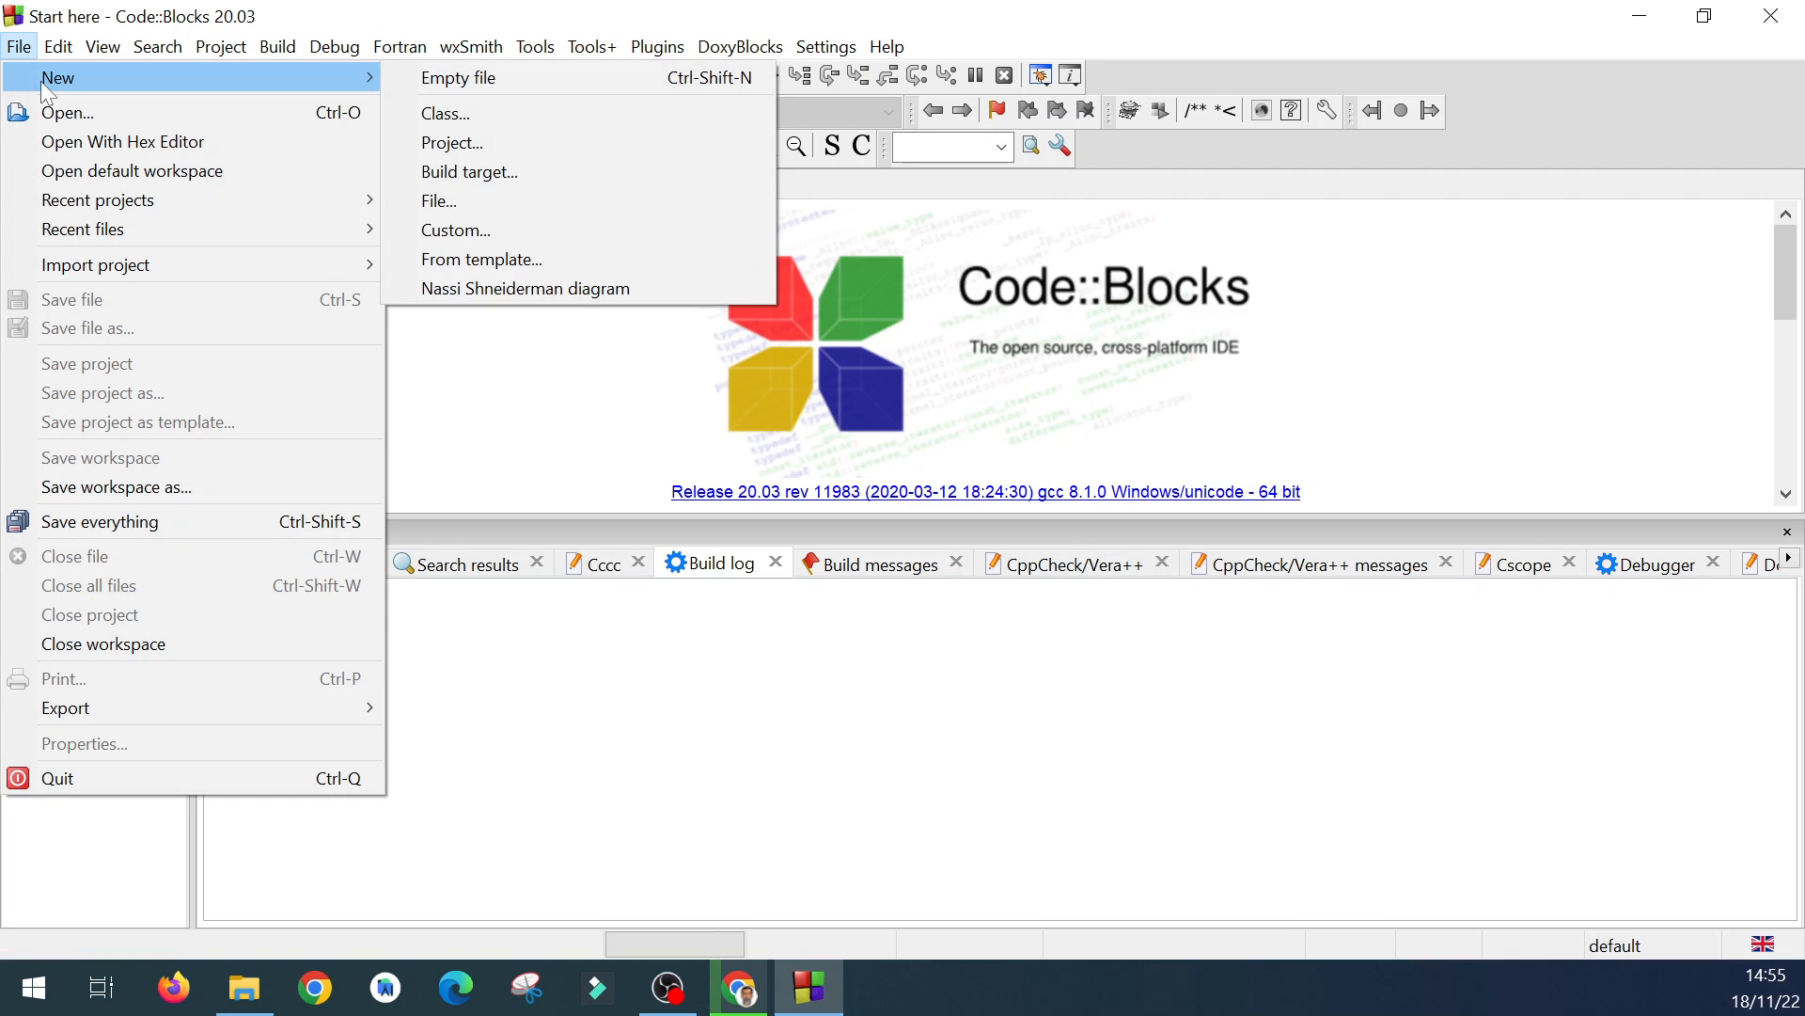
pyautogui.click(554, 83)
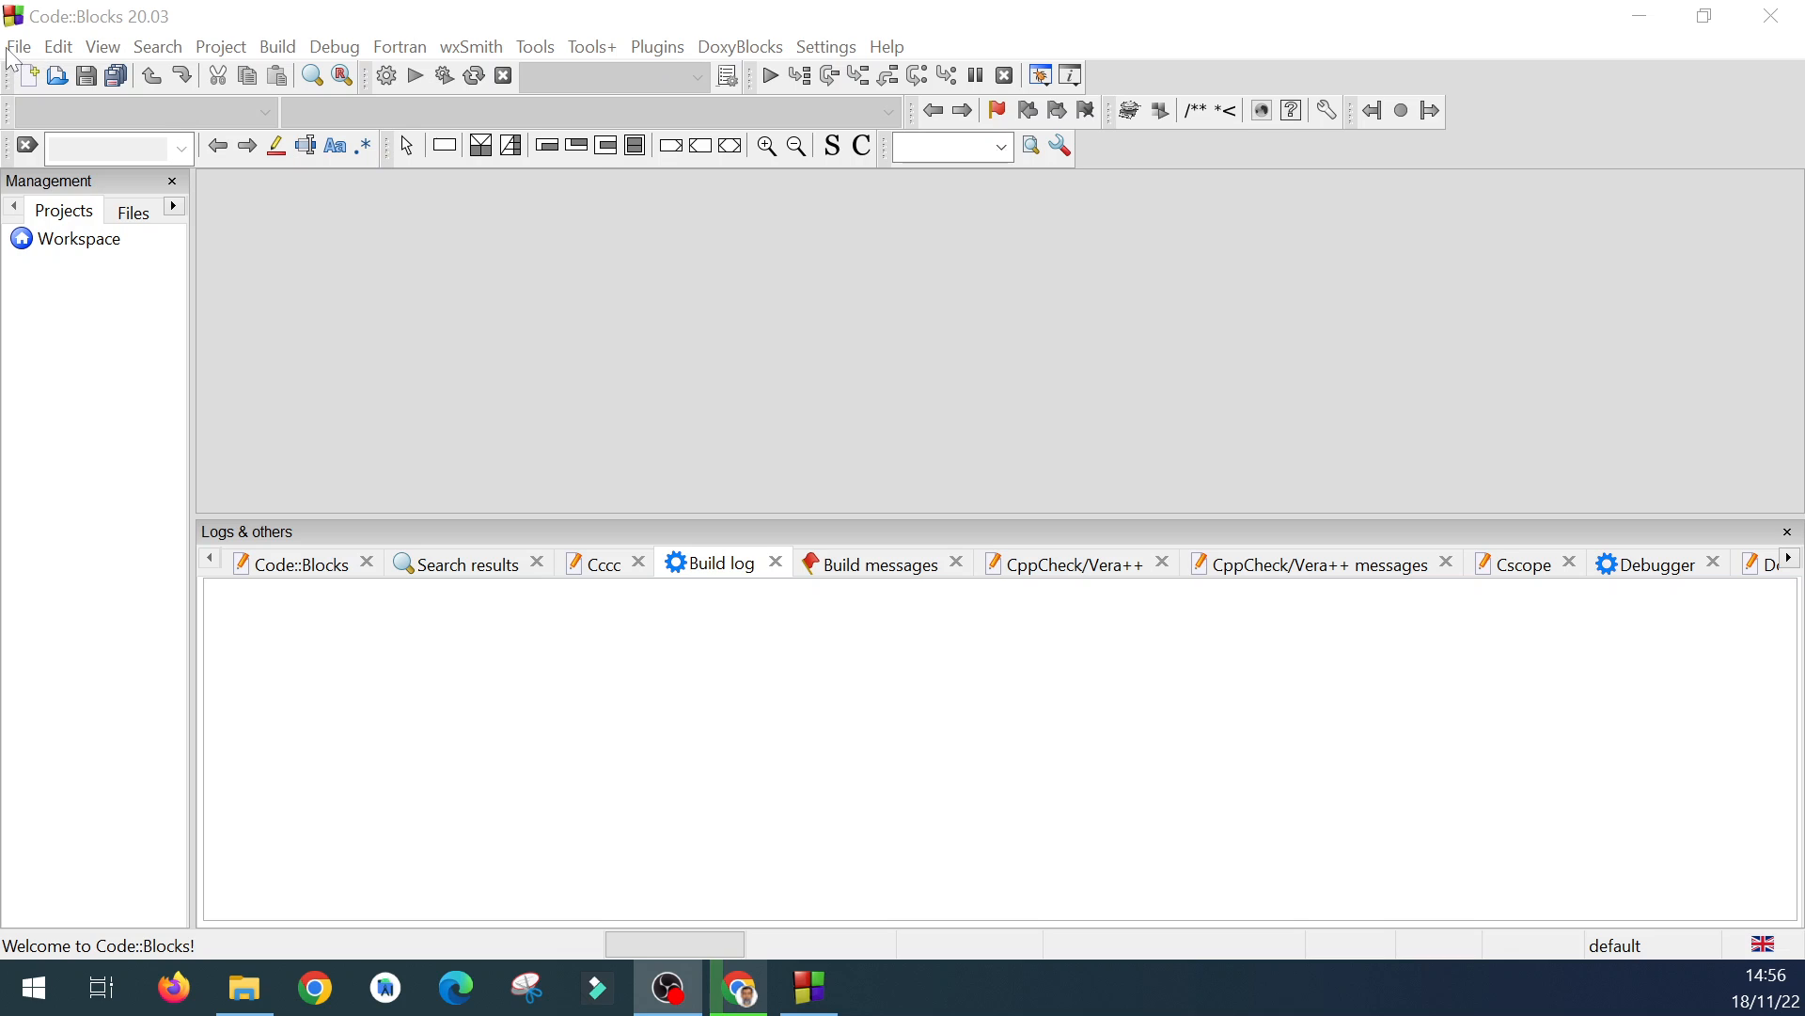
# Start a new project from the Console application template with C++ as its language.
pyautogui.click(17, 48)
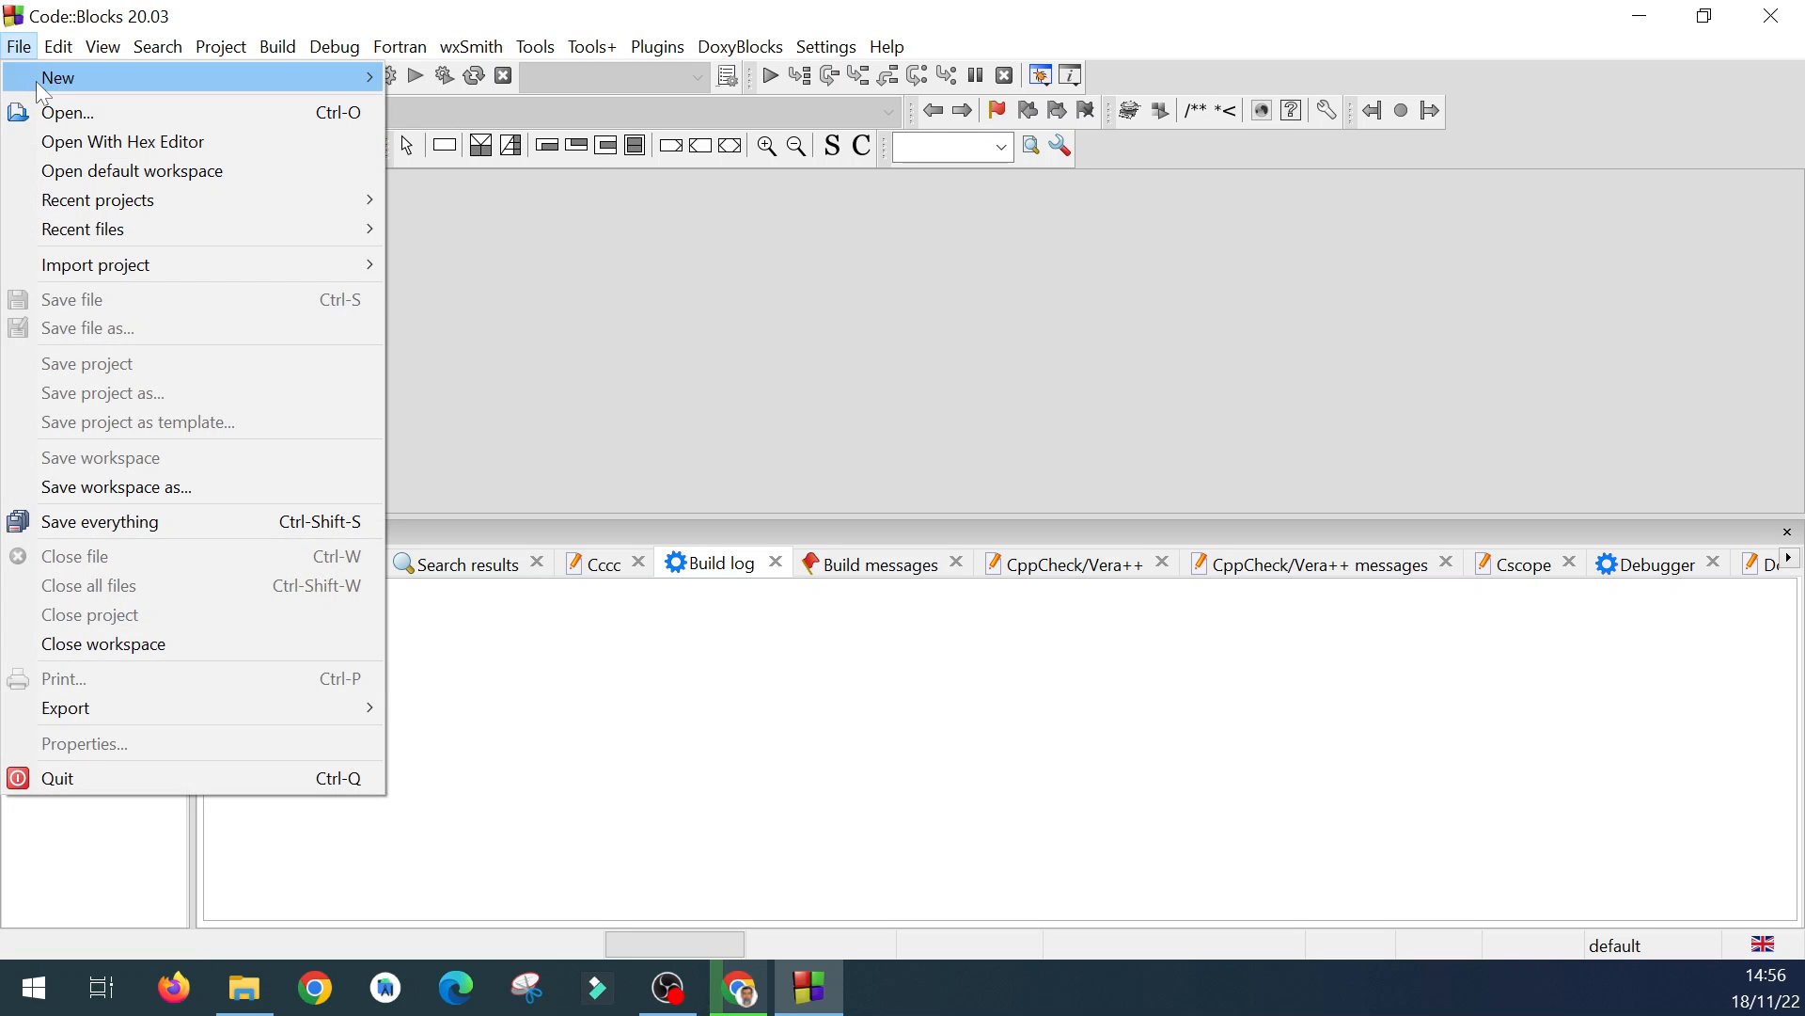
pyautogui.moveTo(37, 82)
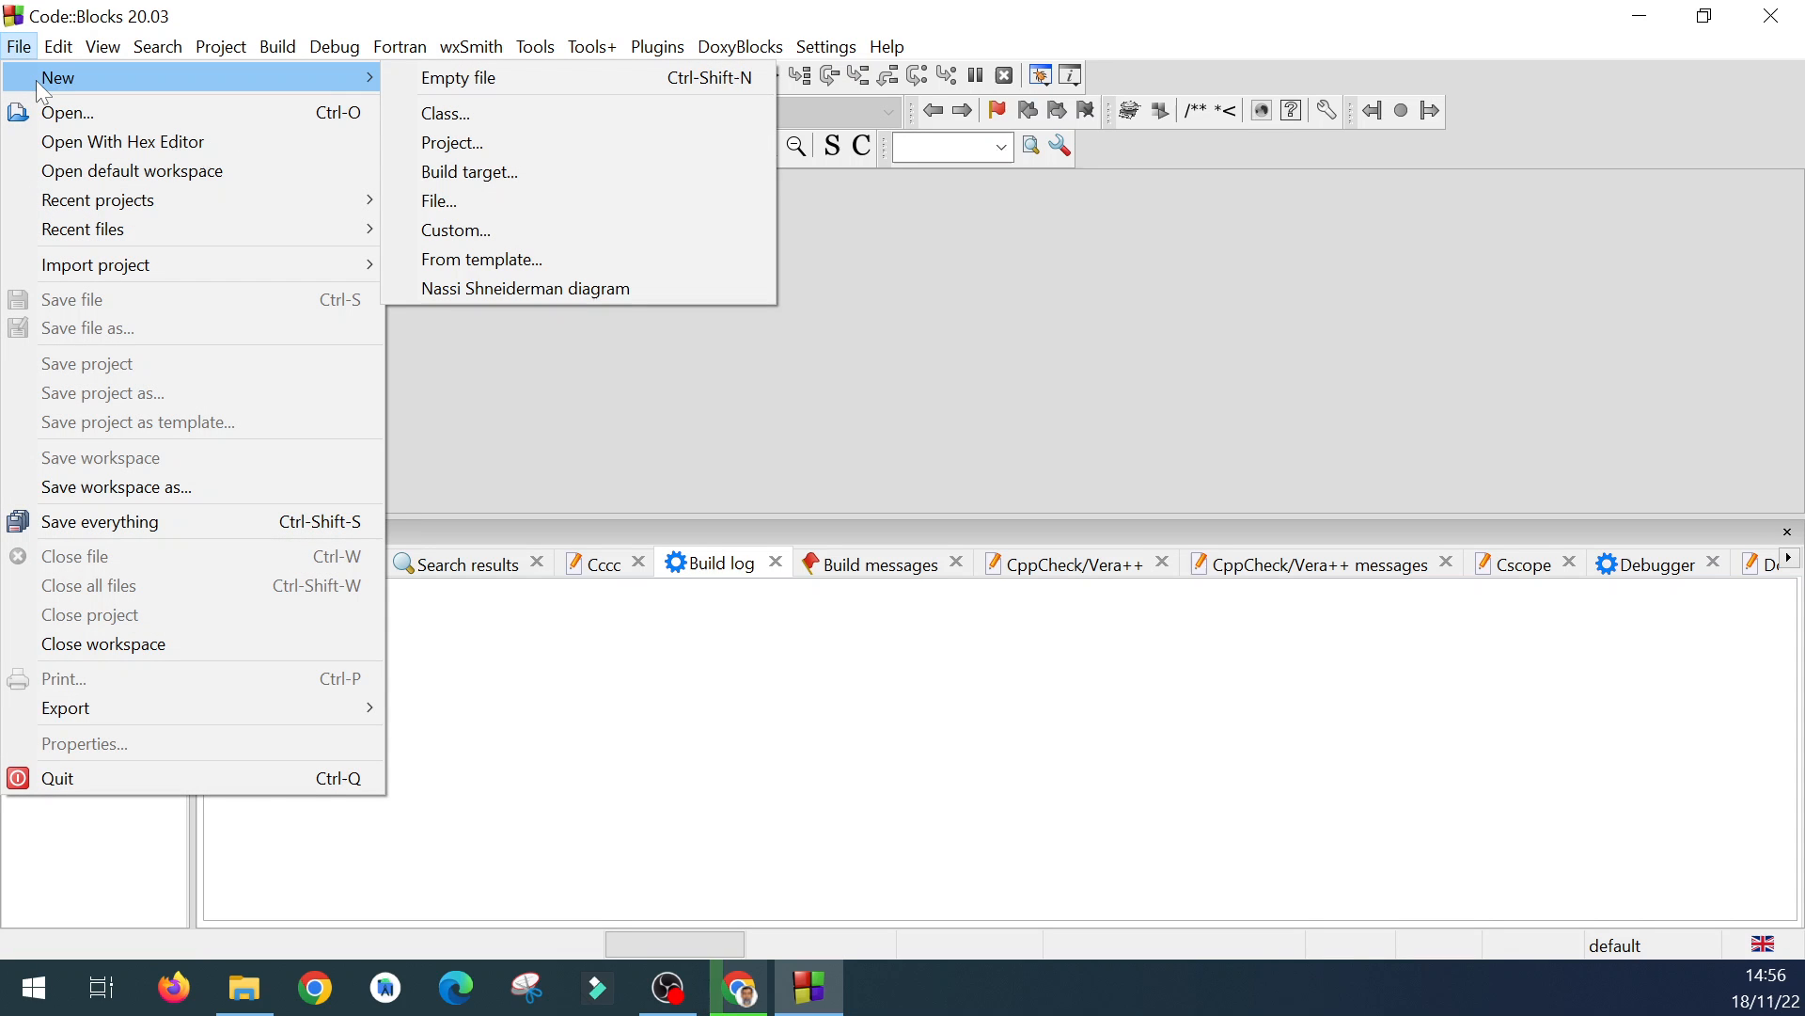
pyautogui.click(496, 164)
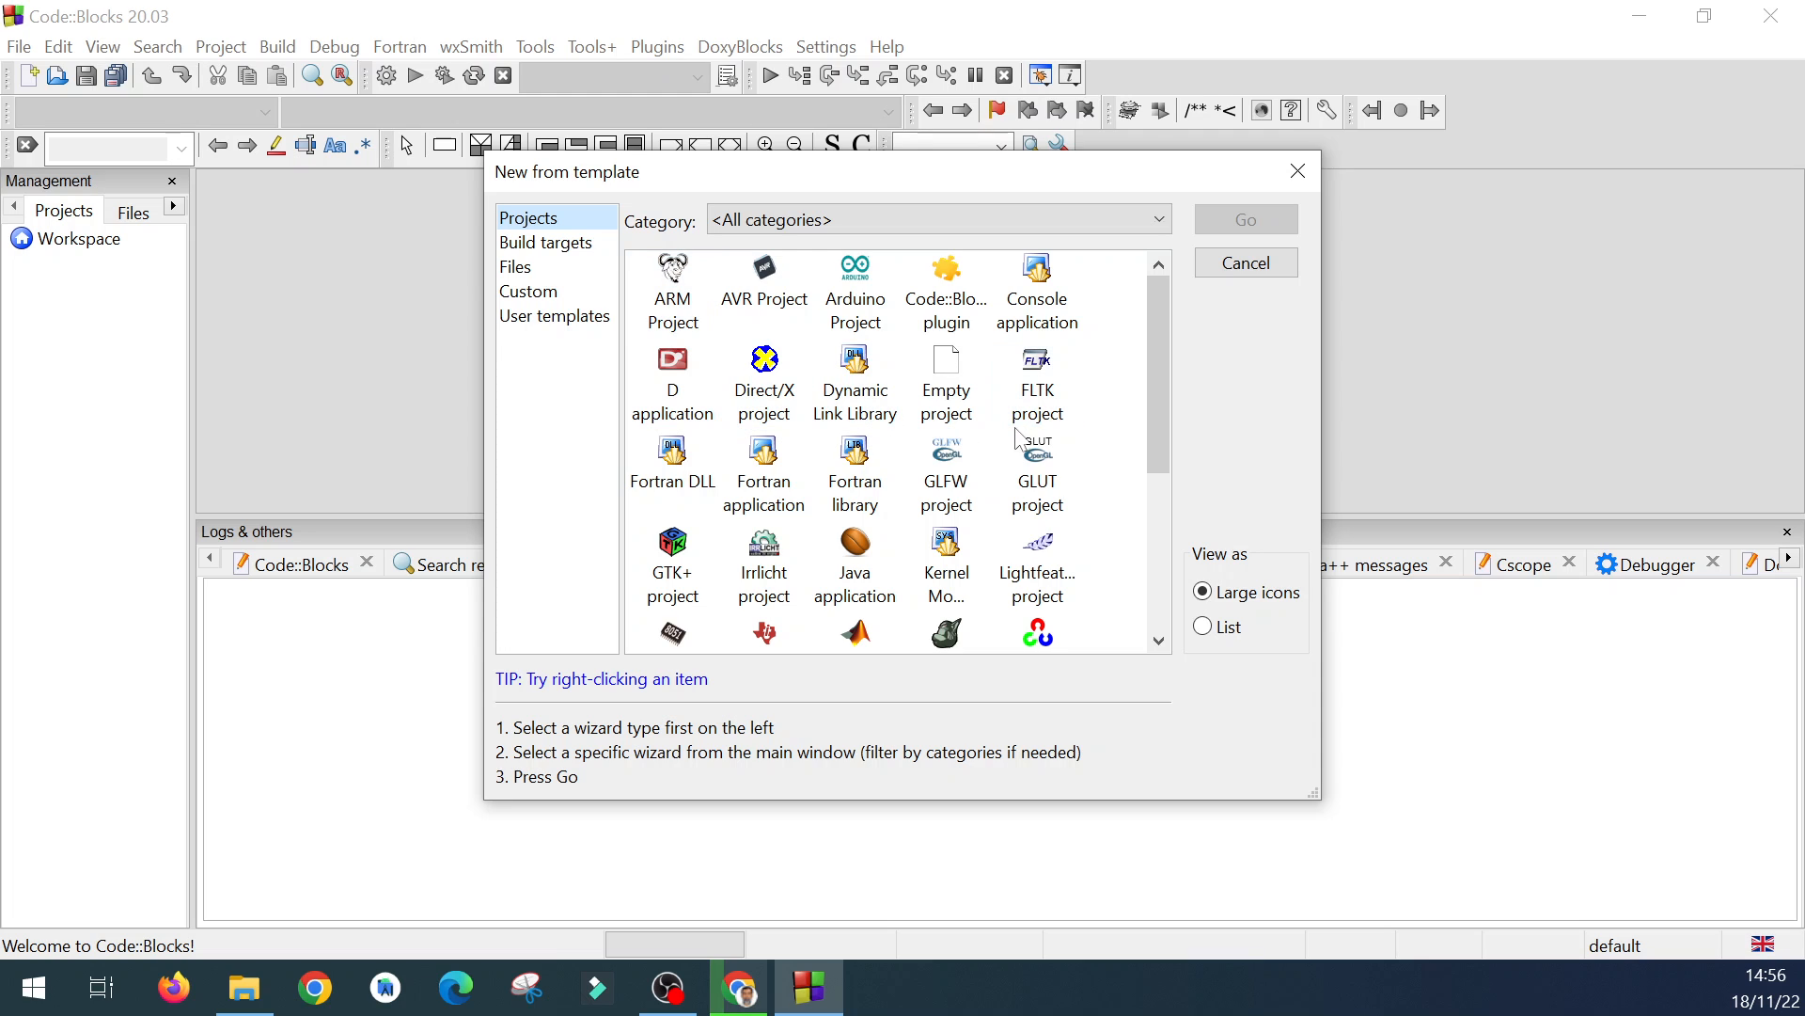
pyautogui.click(1062, 320)
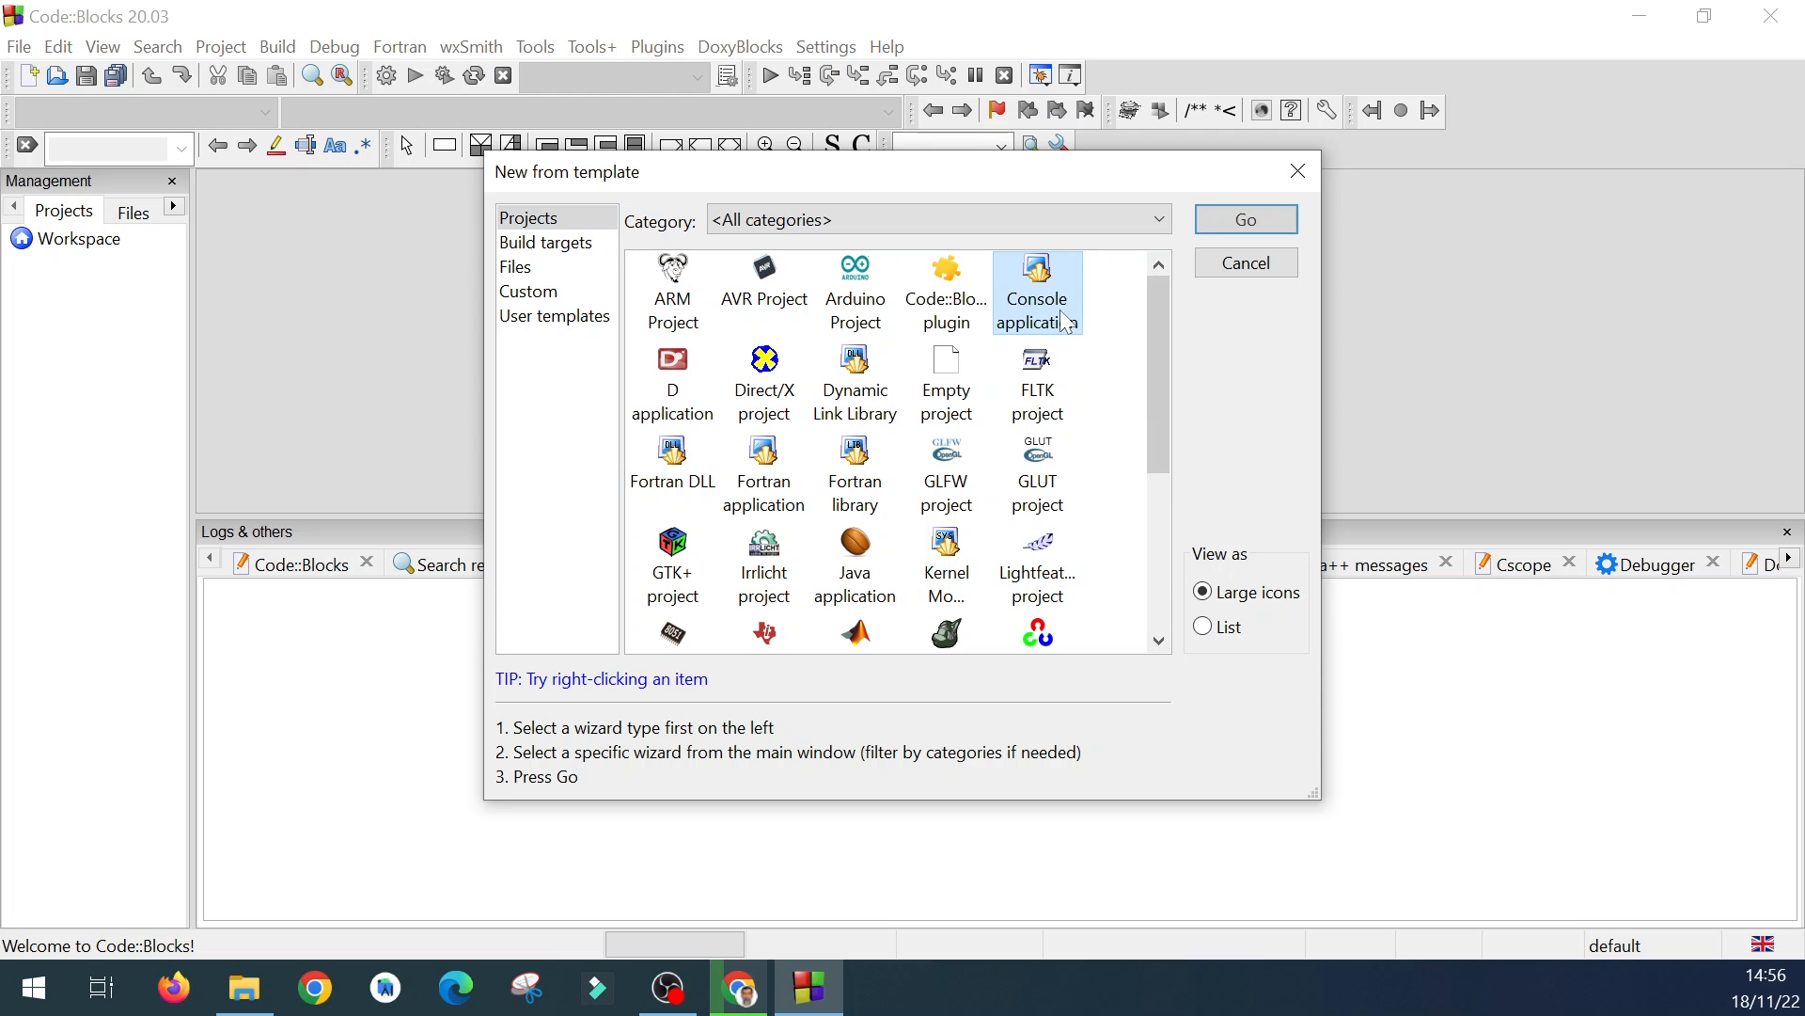
pyautogui.click(1268, 219)
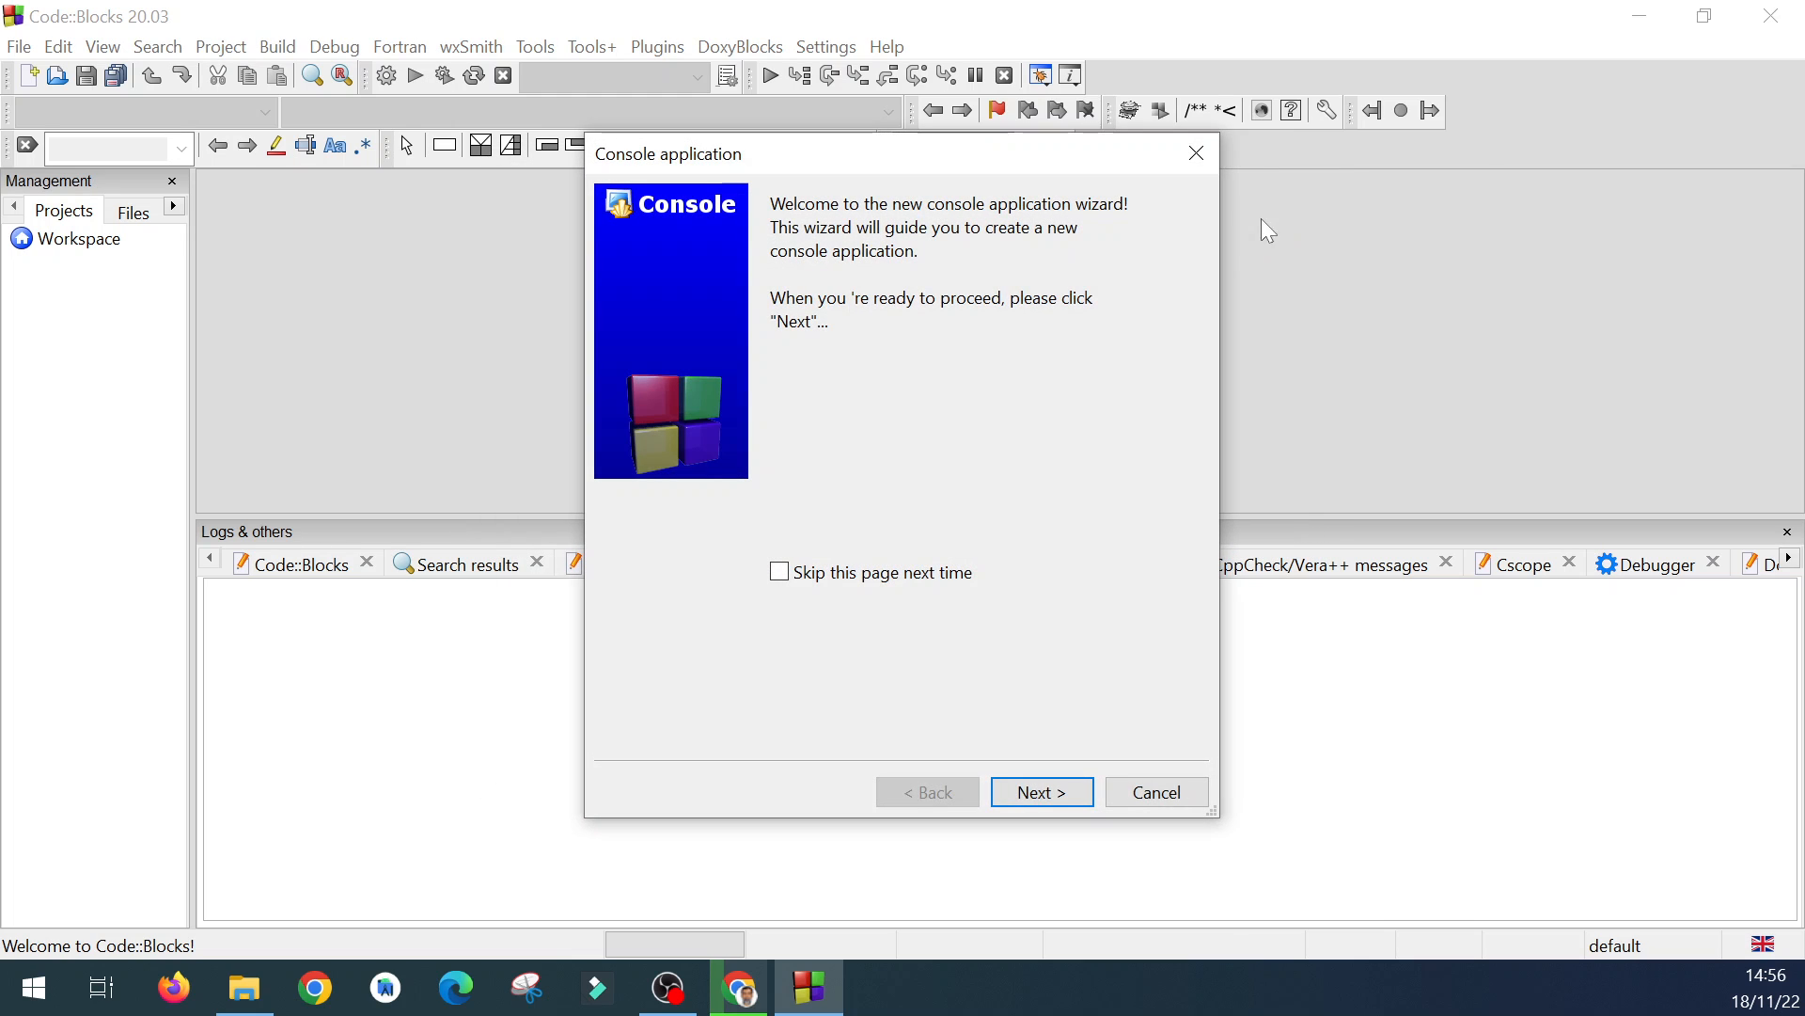
pyautogui.click(1044, 794)
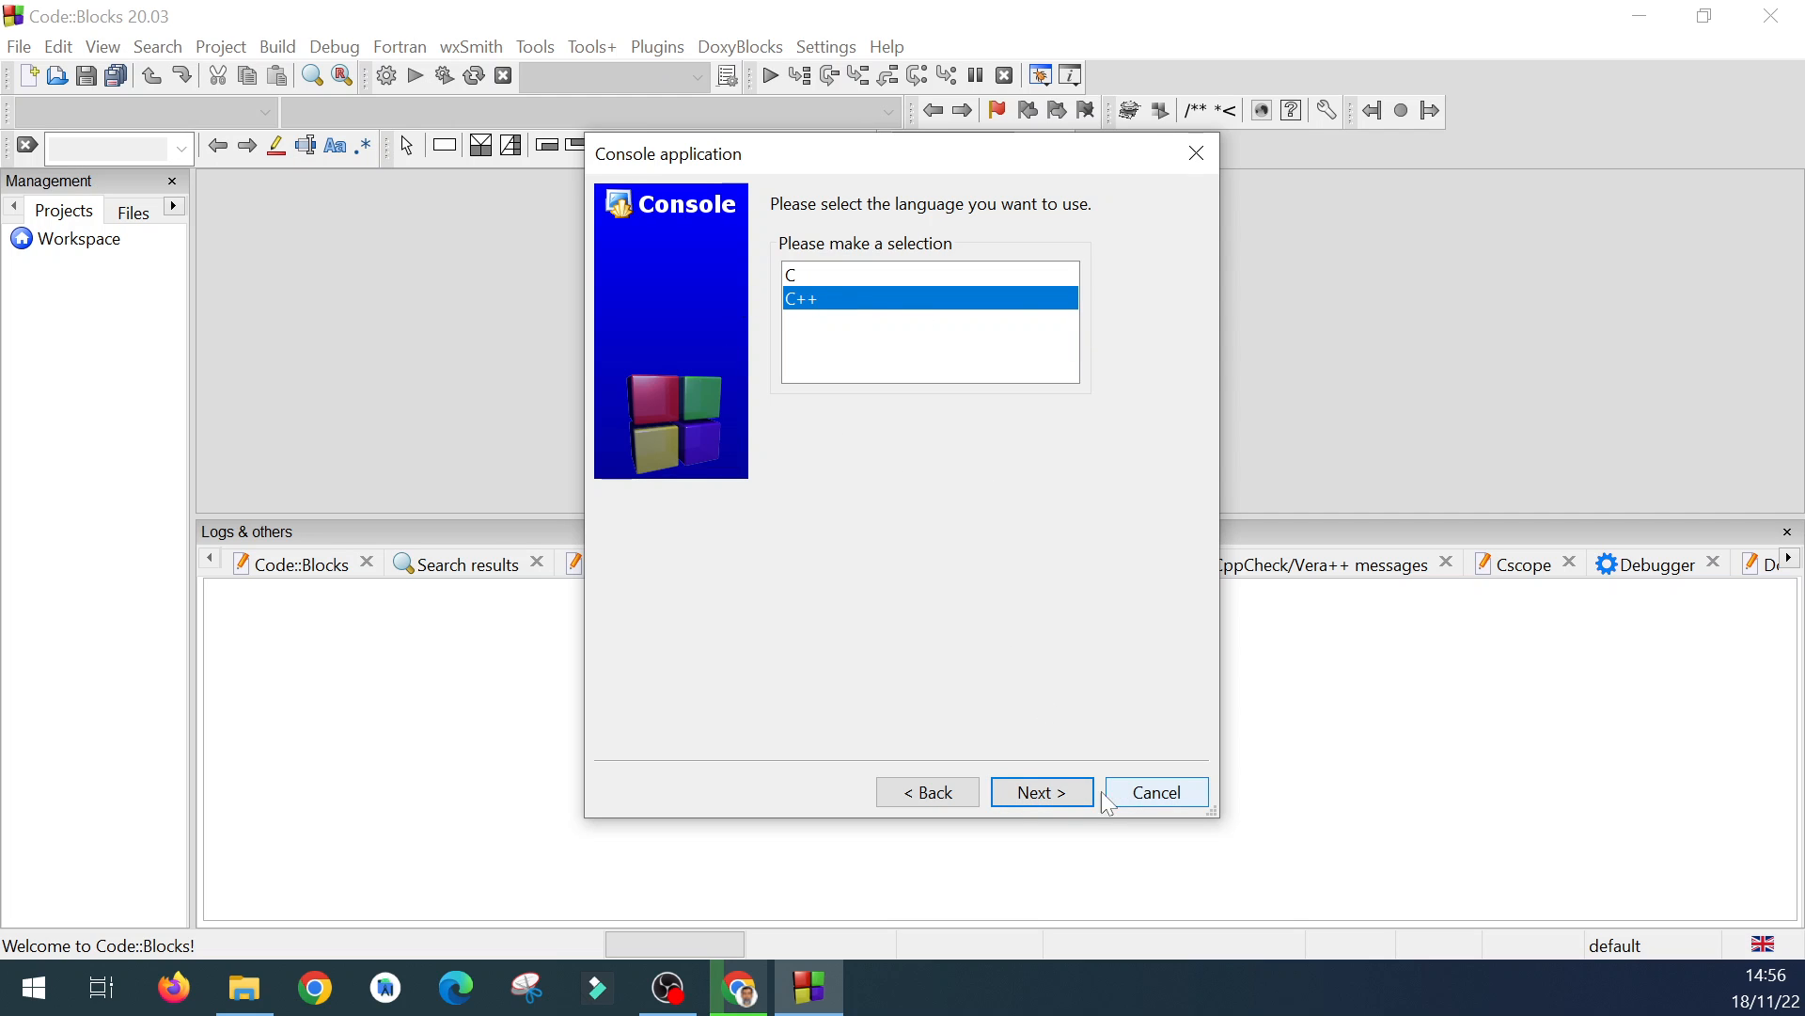
pyautogui.click(1046, 795)
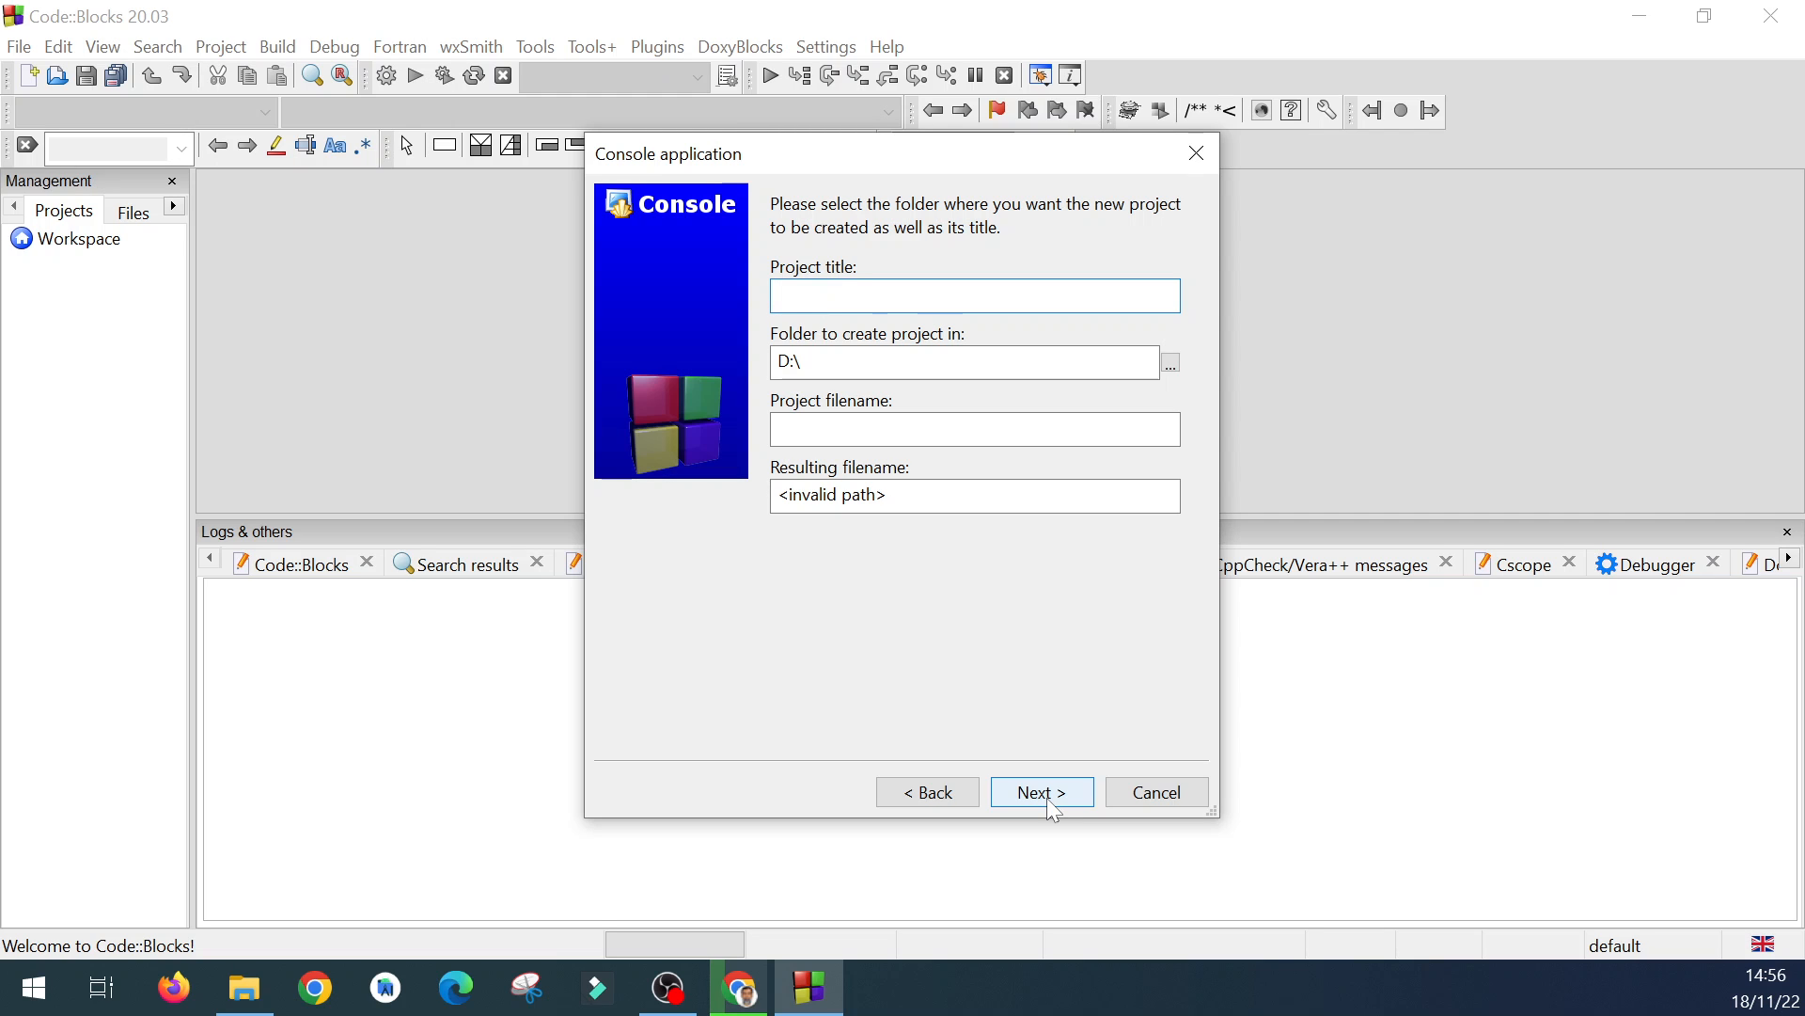
# Title the project MyFirstProject in the D:\ folder and create it with the GNU GCC Compiler and both Debug and Release configurations.
pyautogui.write('MyFirst')
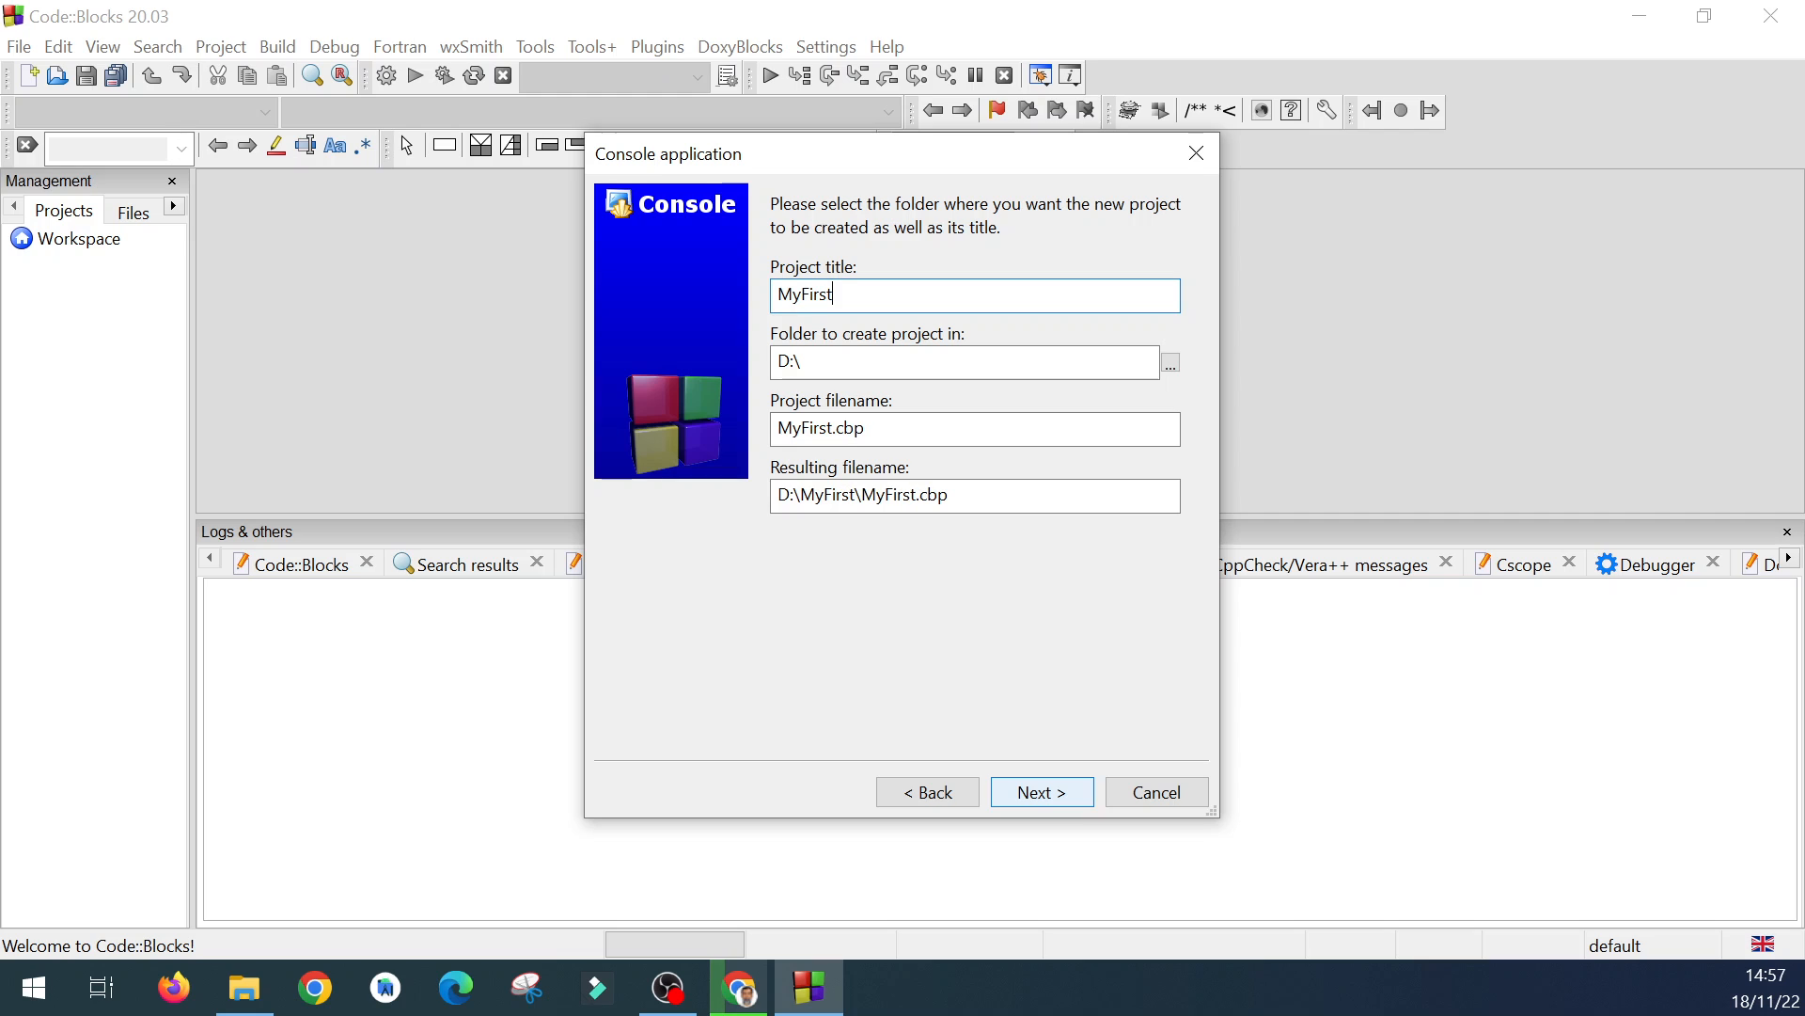
pyautogui.write('Proj')
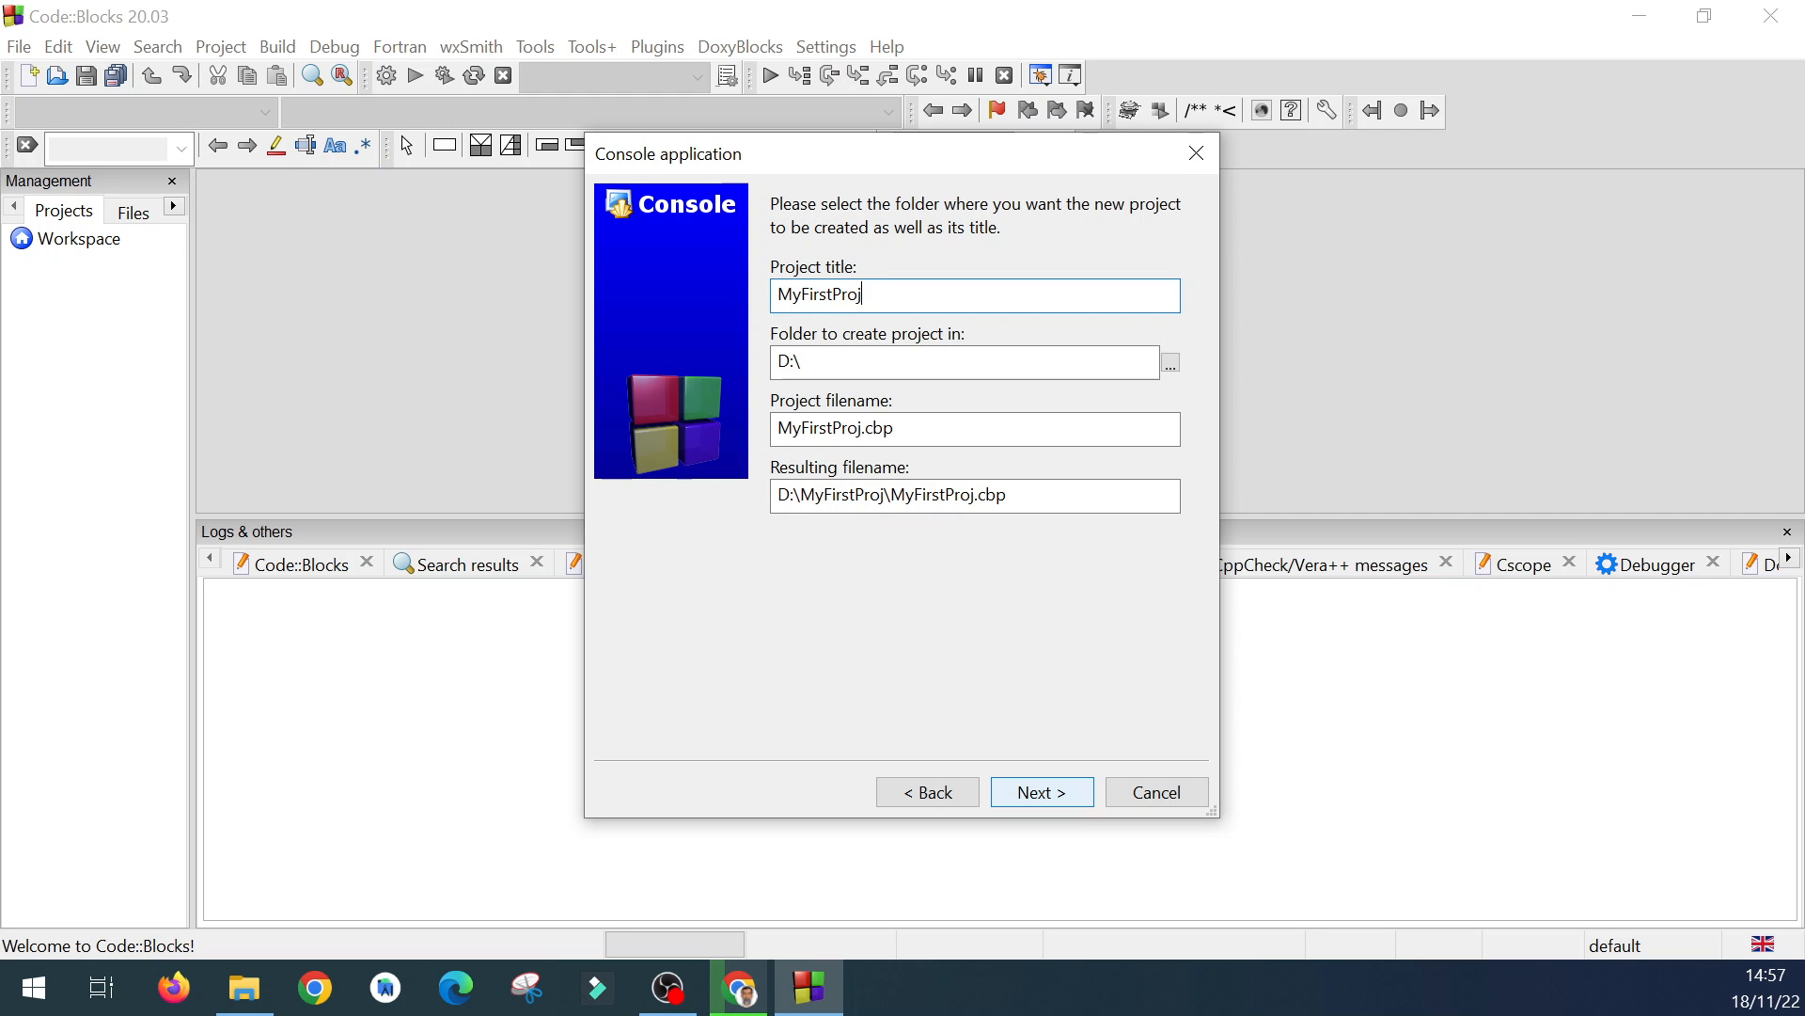
pyautogui.write('ect')
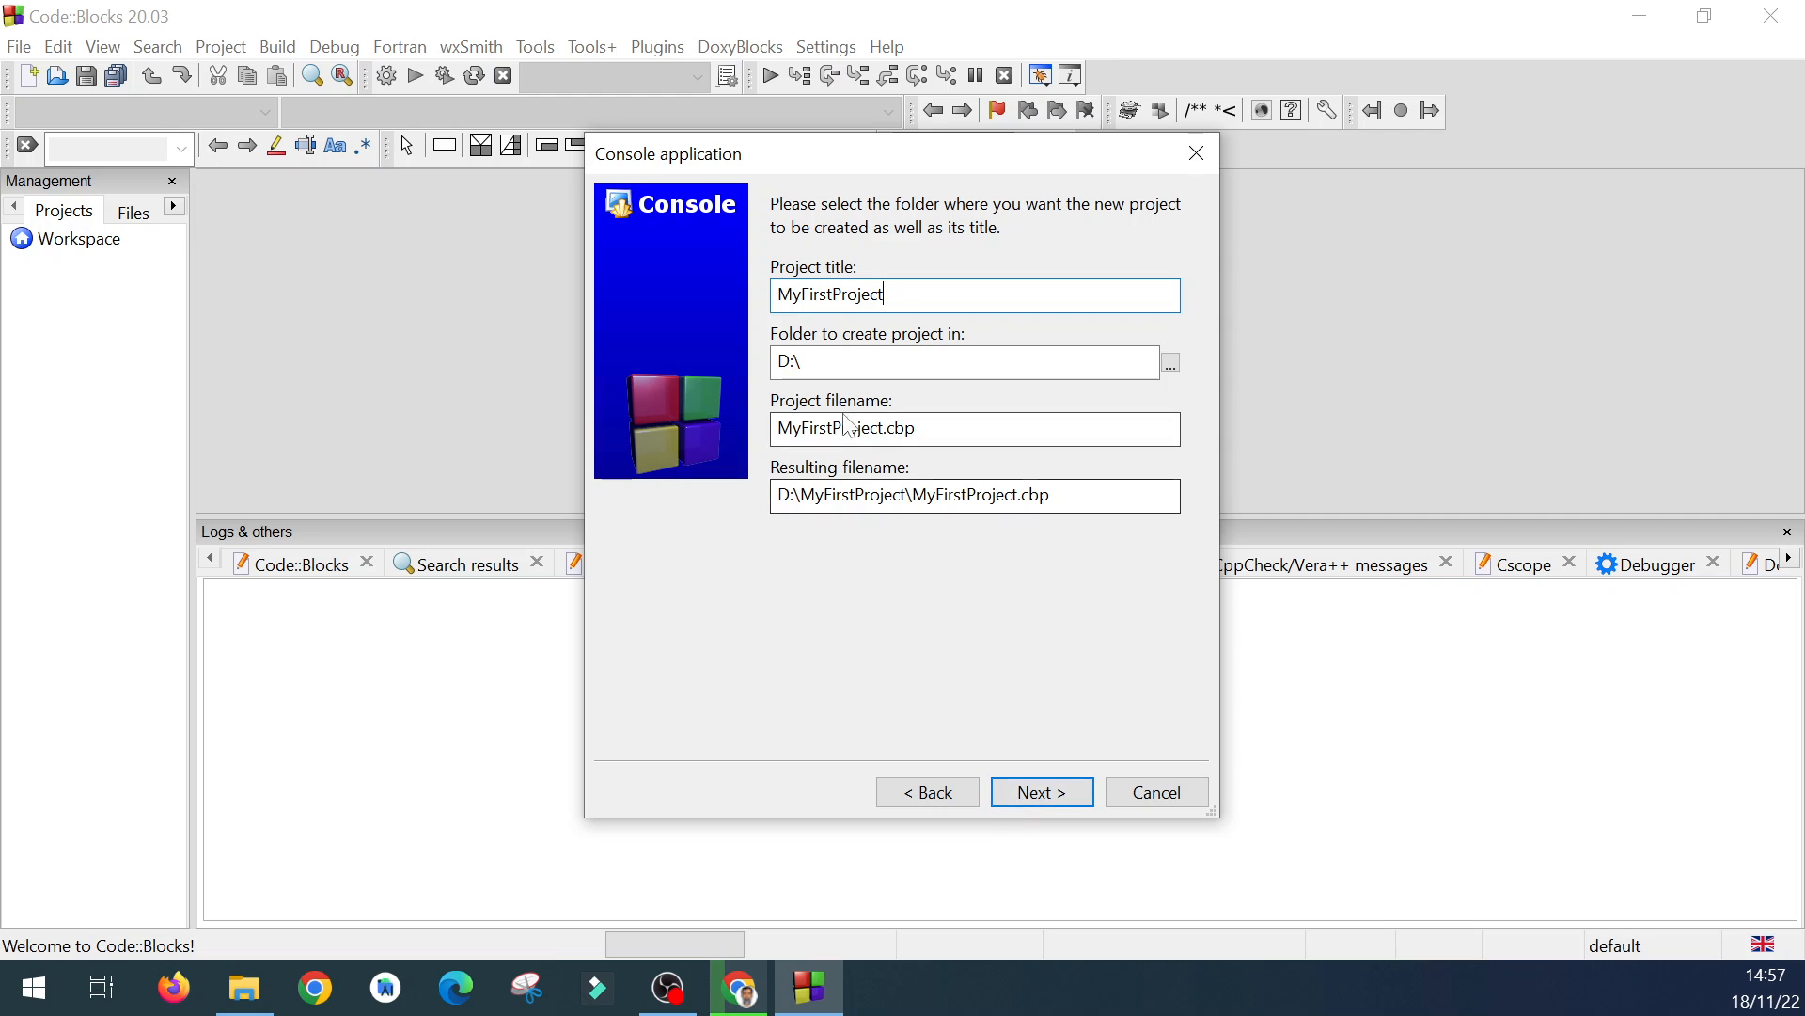
pyautogui.click(888, 363)
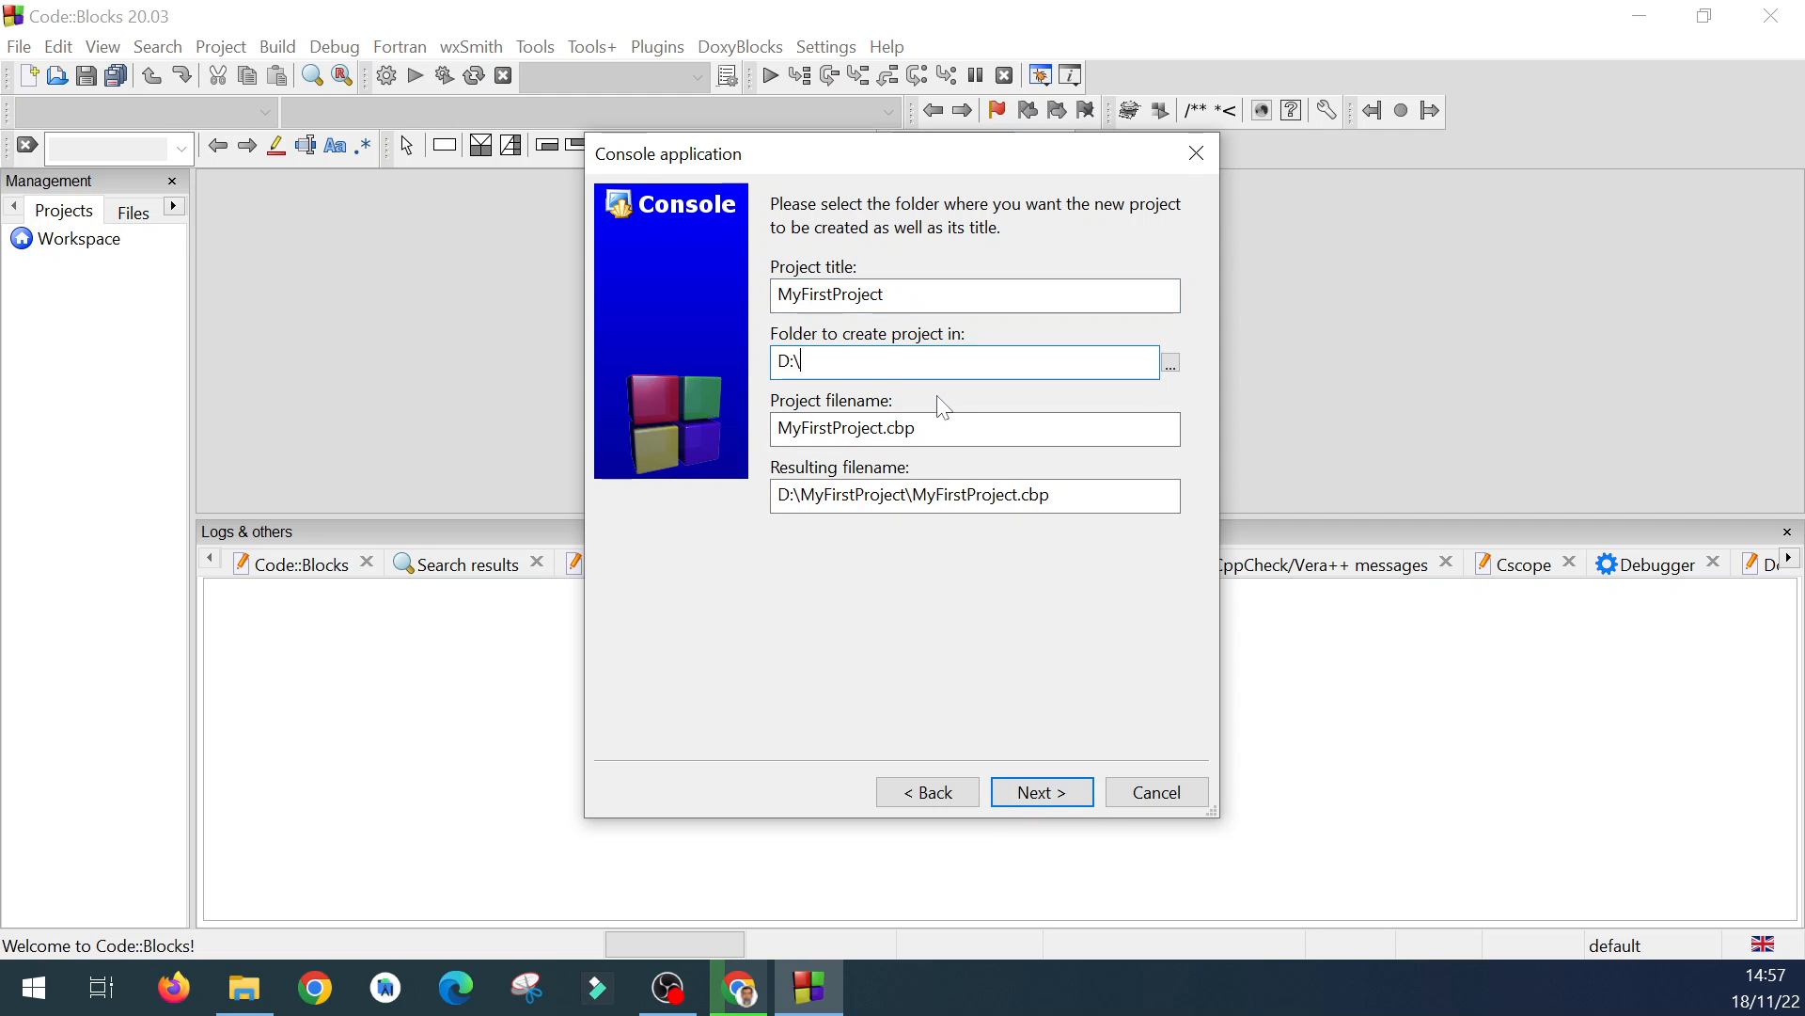
pyautogui.click(1067, 792)
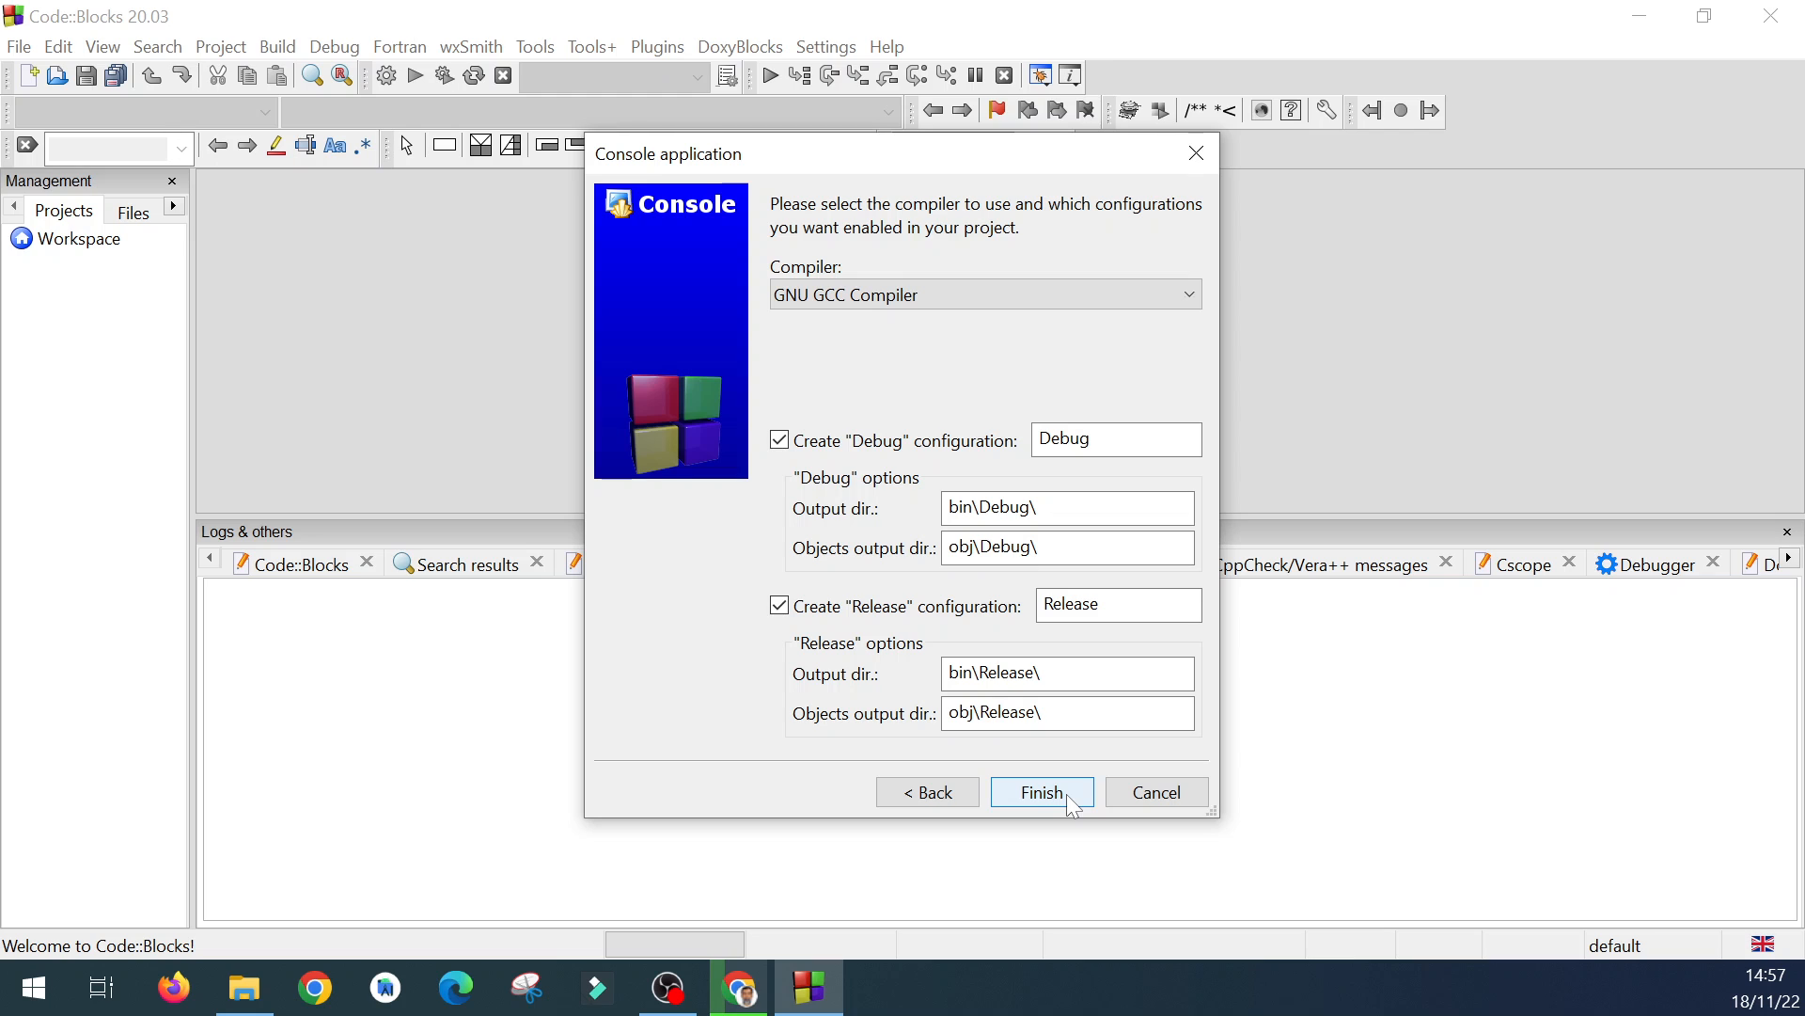
pyautogui.click(1067, 795)
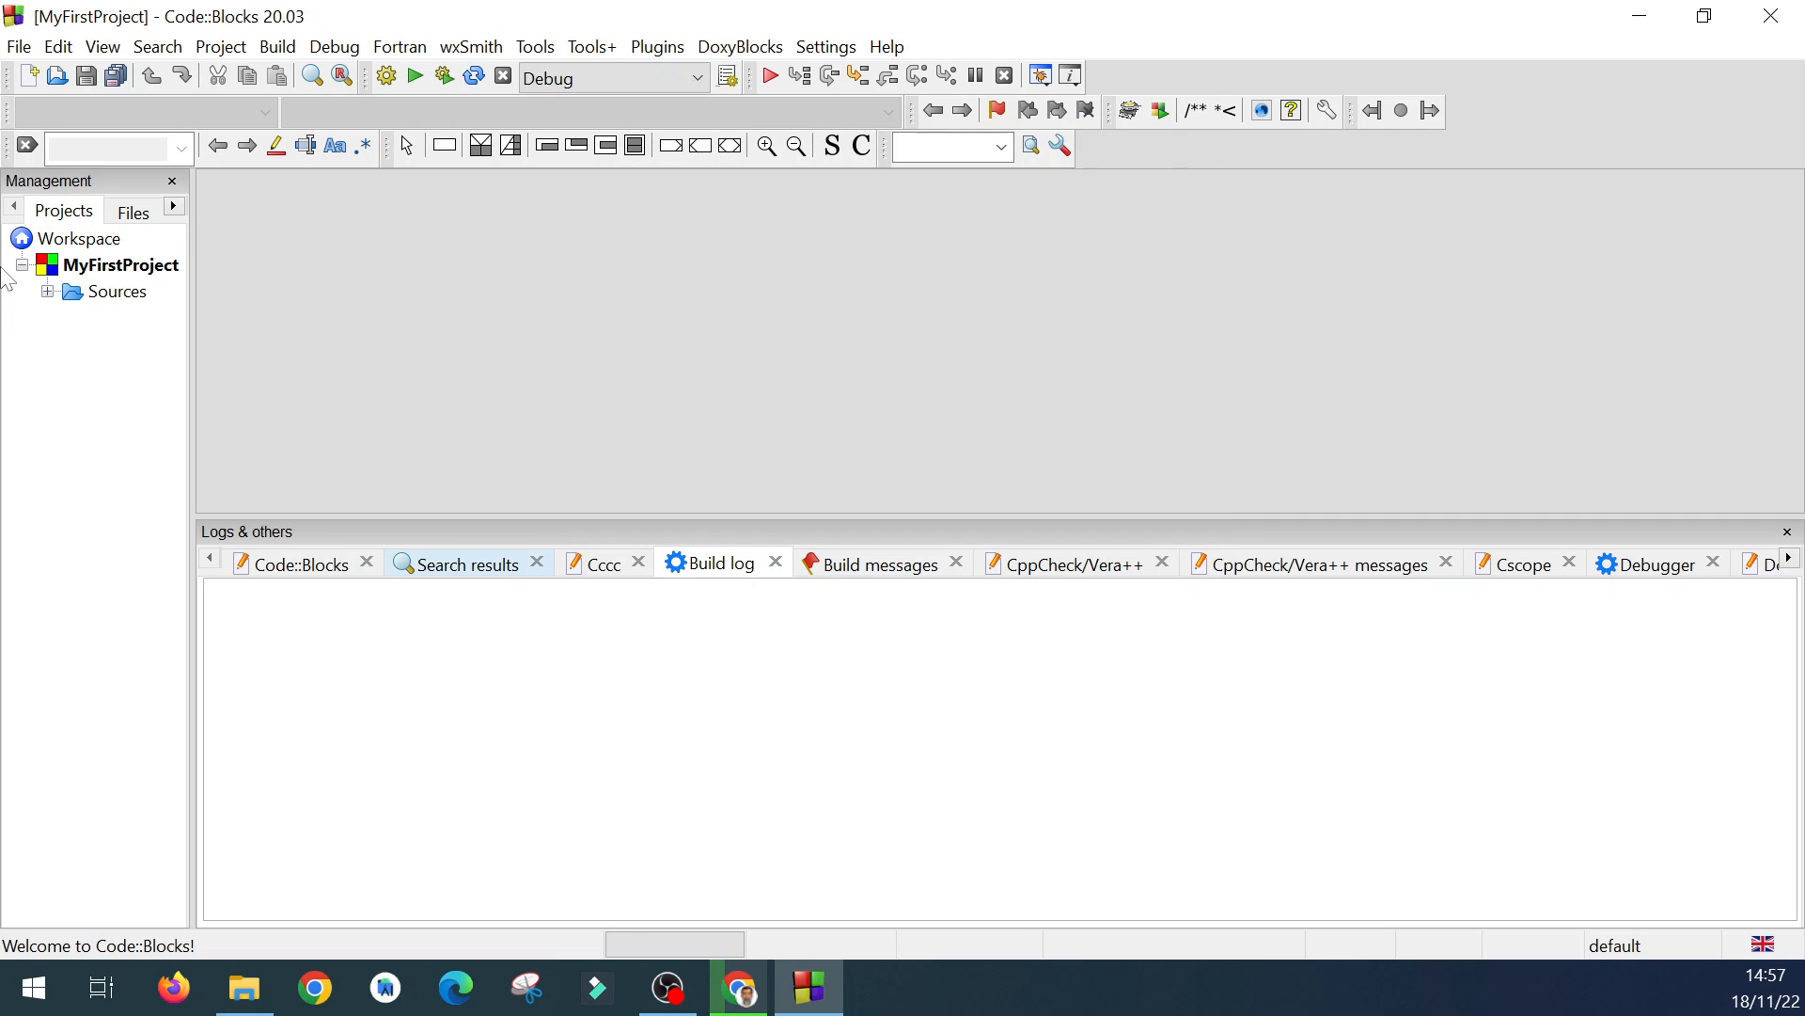
# Open main.cpp from the project's Sources, build and run the program, and move its console window aside to uncover the code.
pyautogui.click(47, 292)
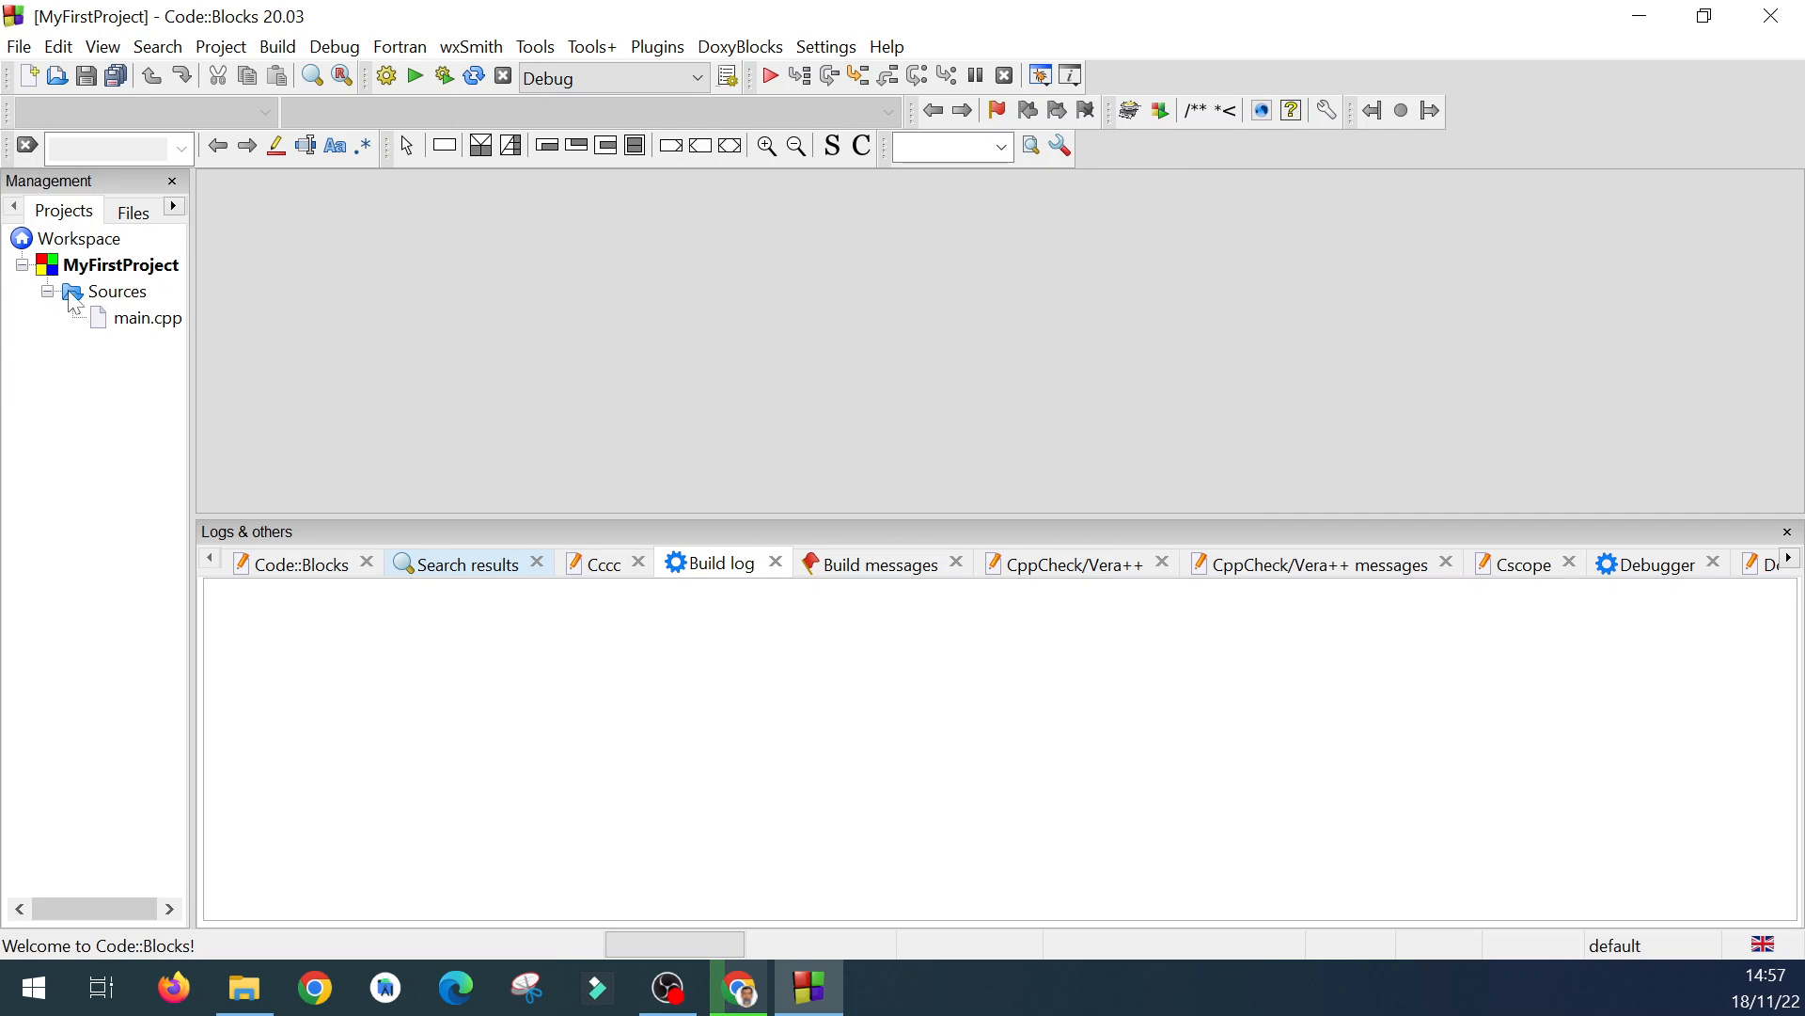
pyautogui.doubleClick(131, 319)
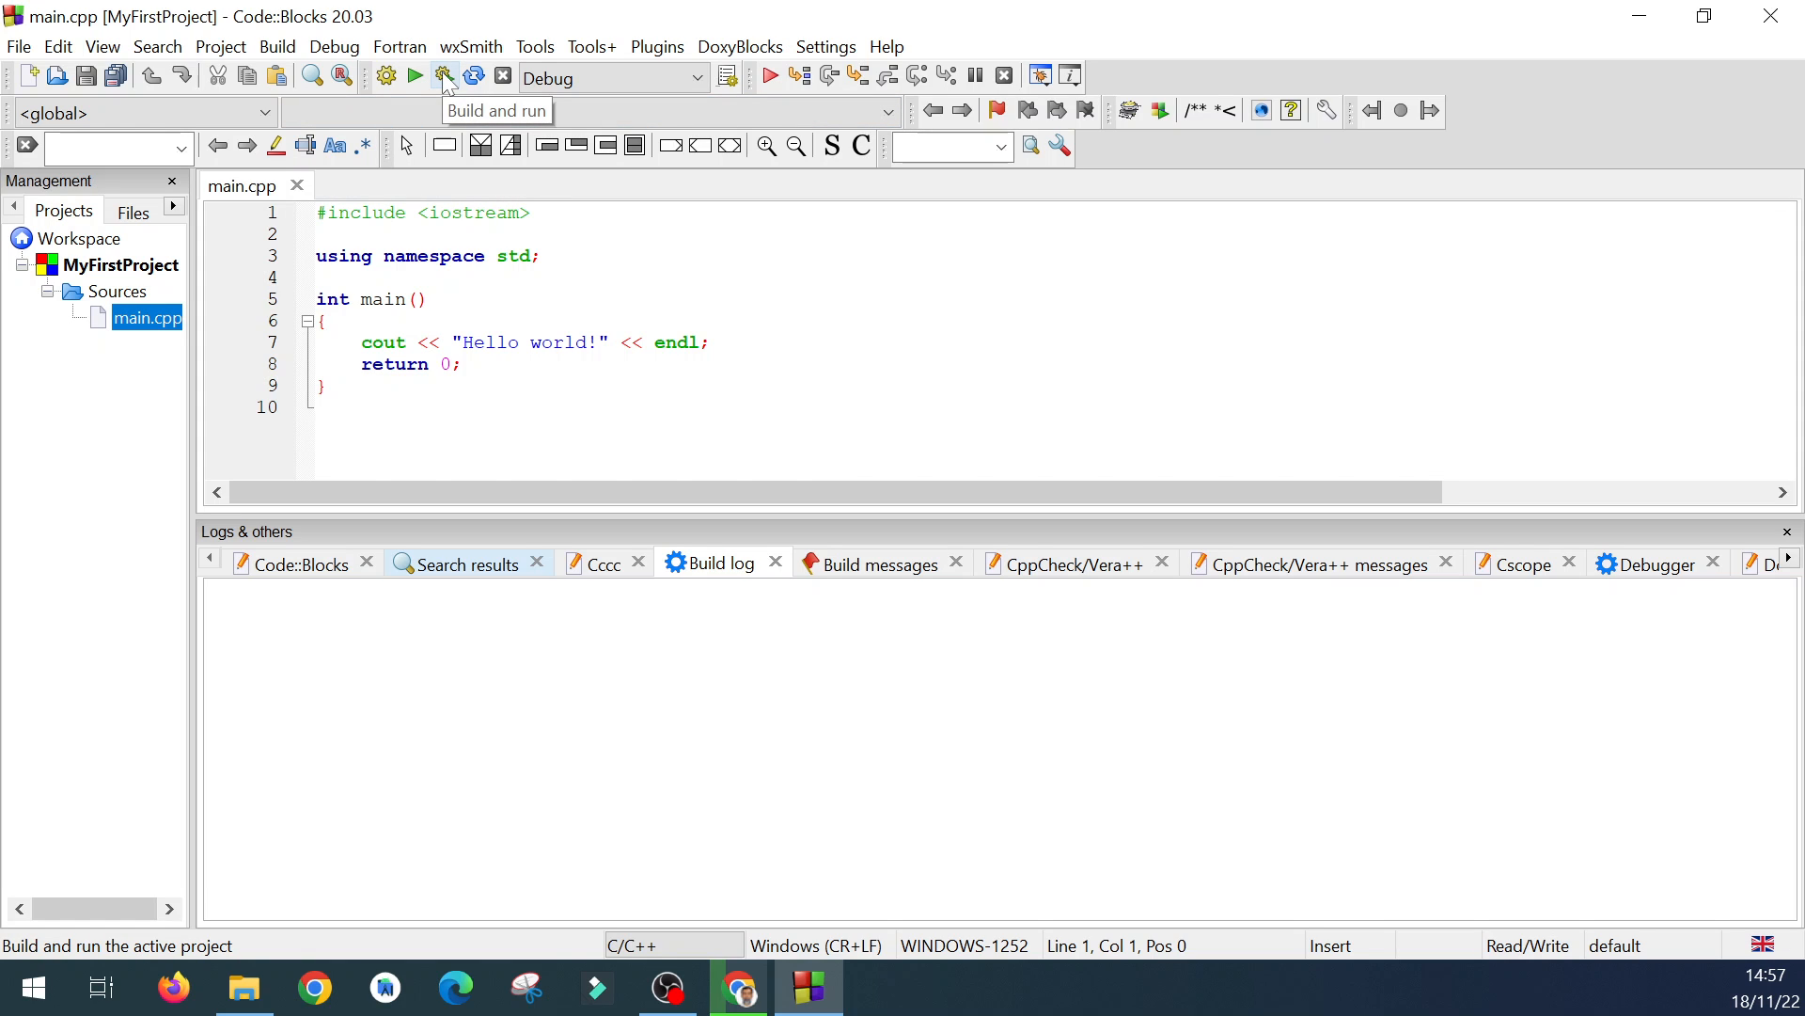
pyautogui.click(447, 79)
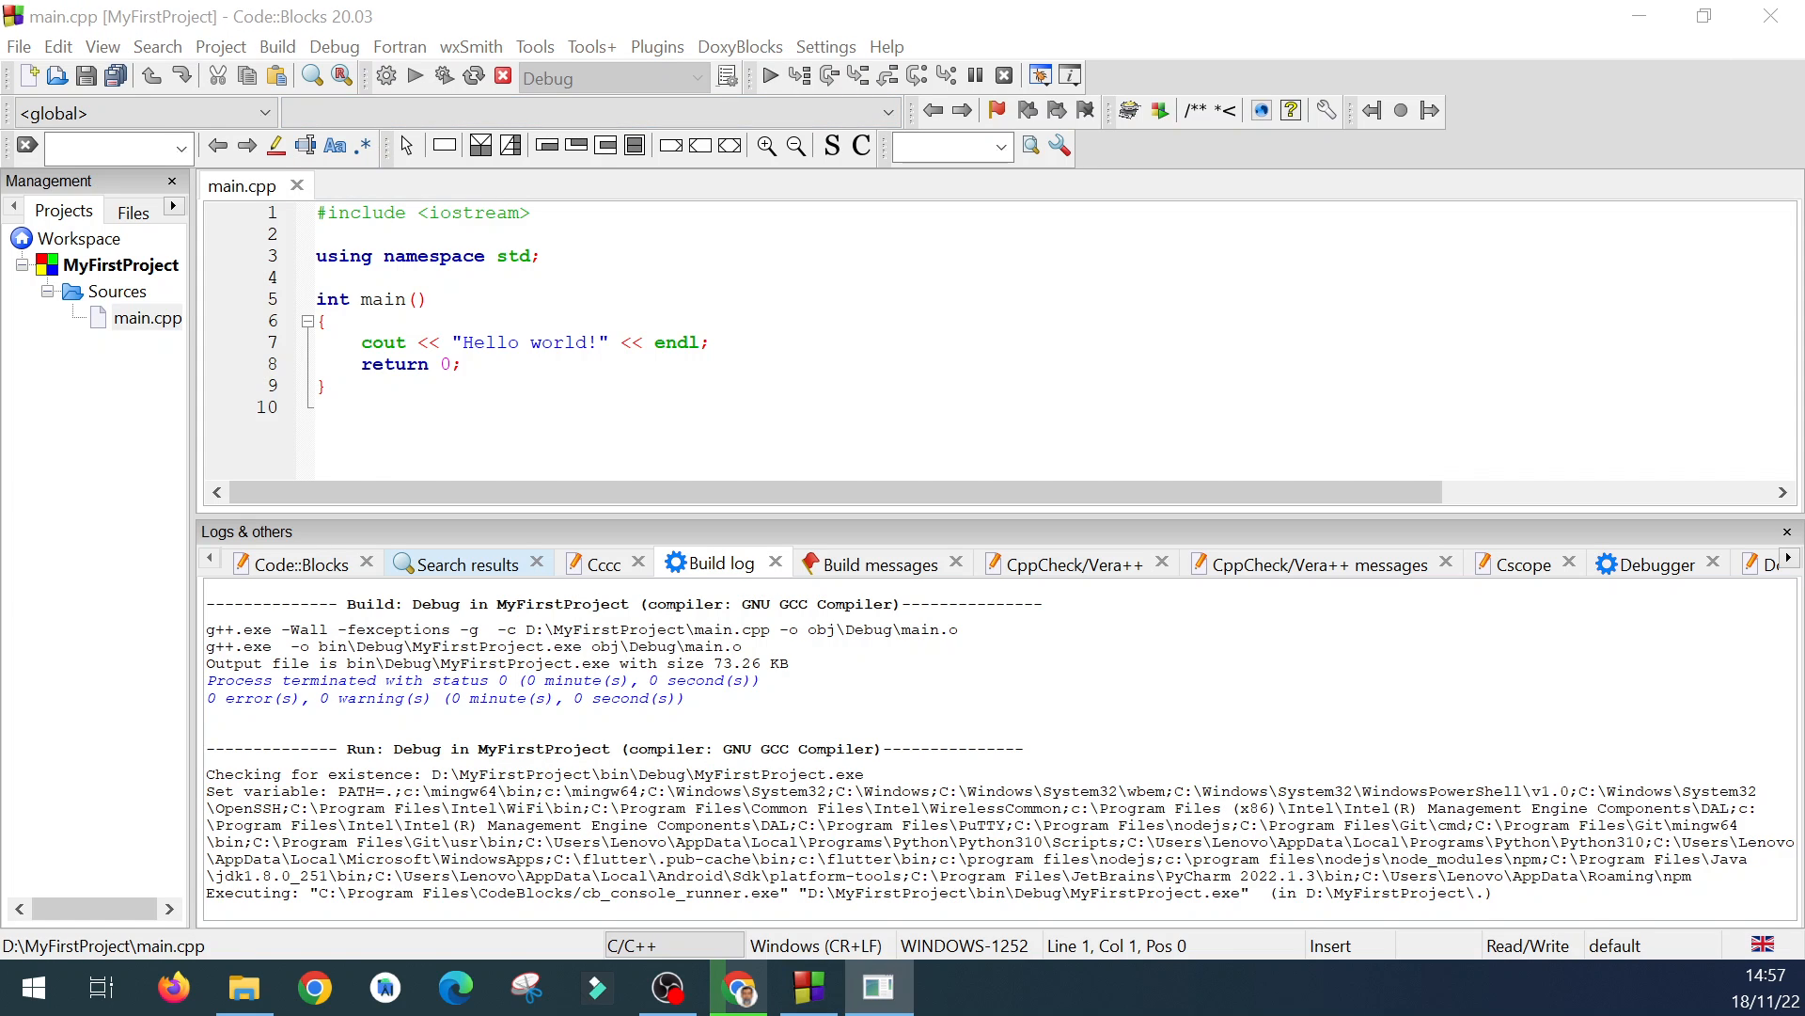
pyautogui.moveTo(1287, 239); pyautogui.dragTo(1110, 137)
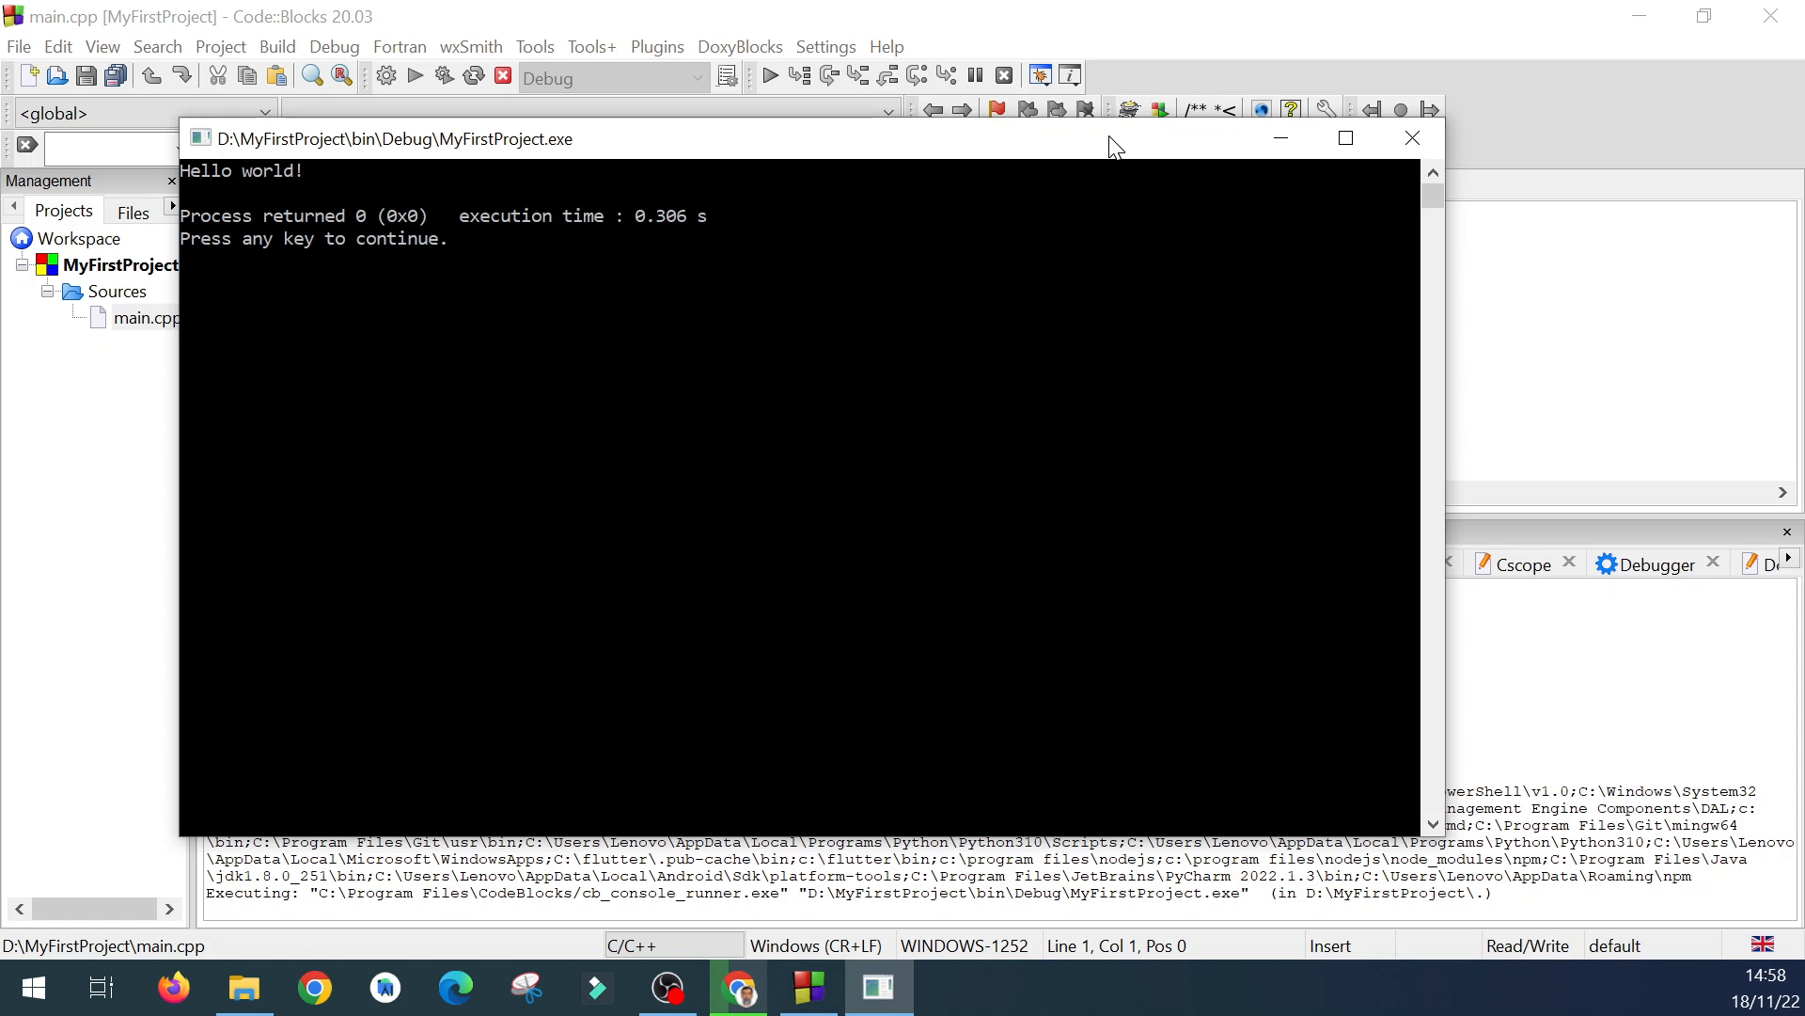
pyautogui.moveTo(1110, 137); pyautogui.dragTo(1384, 277)
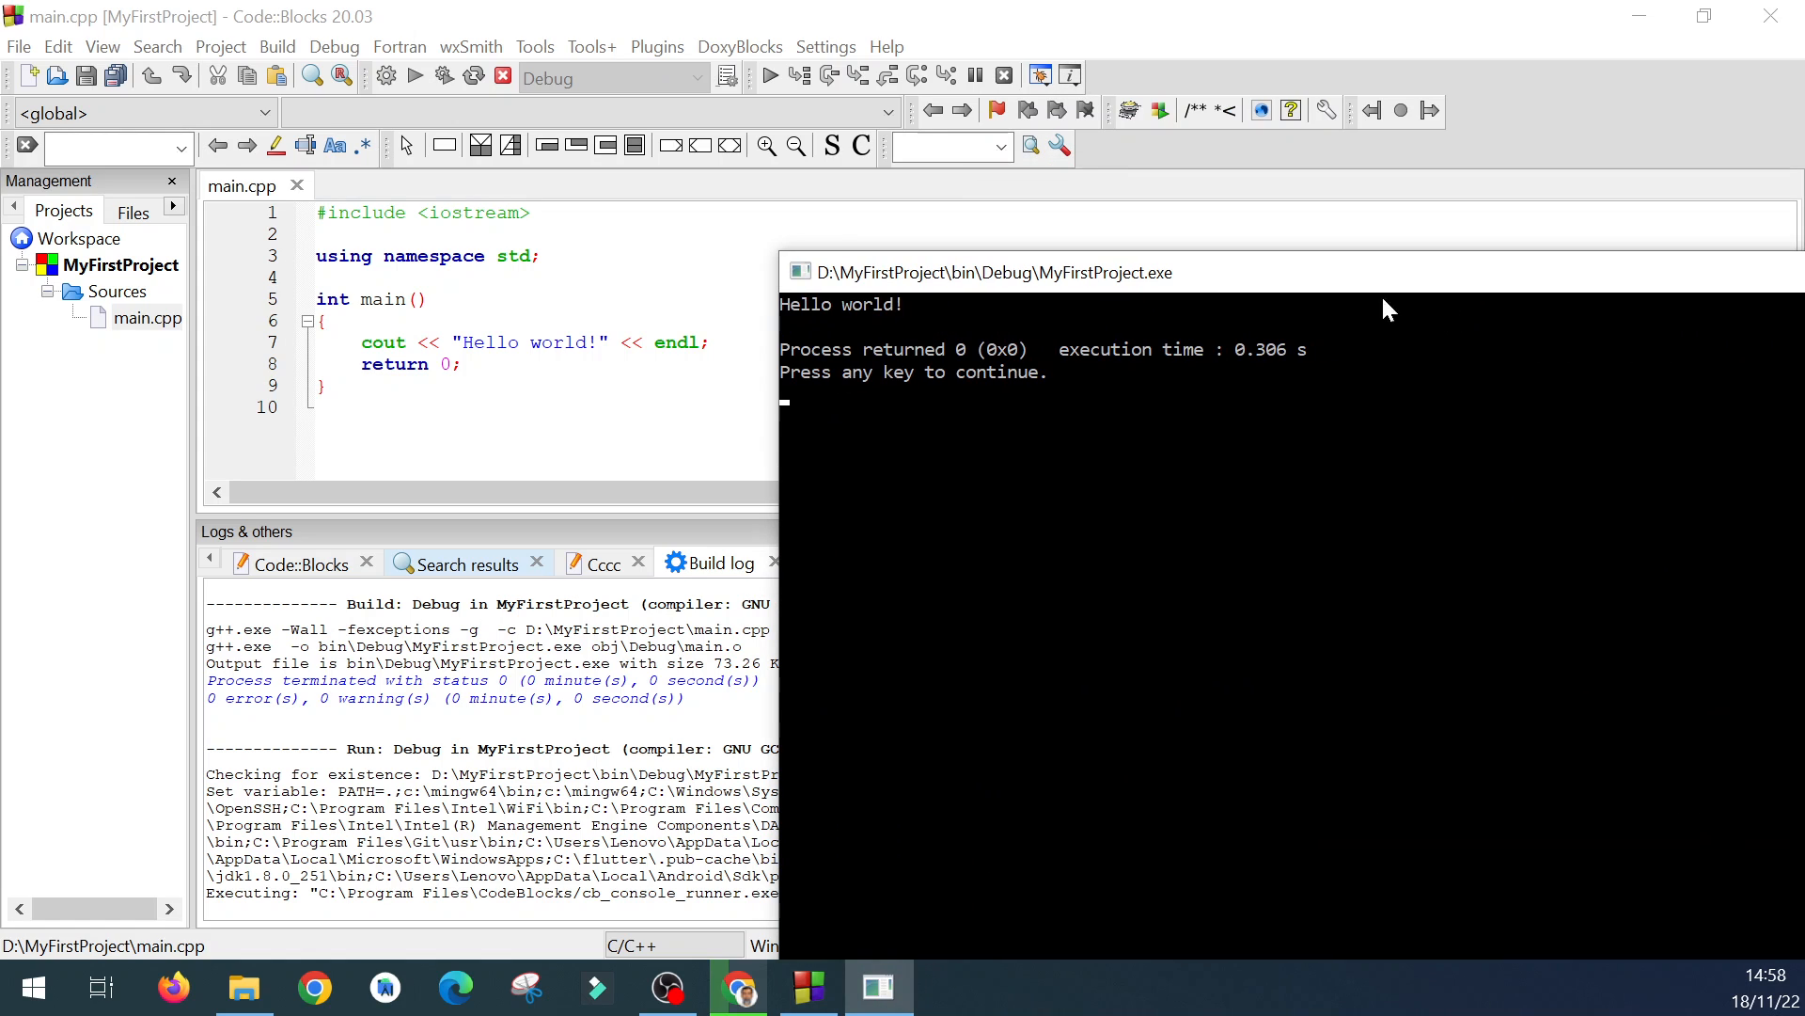